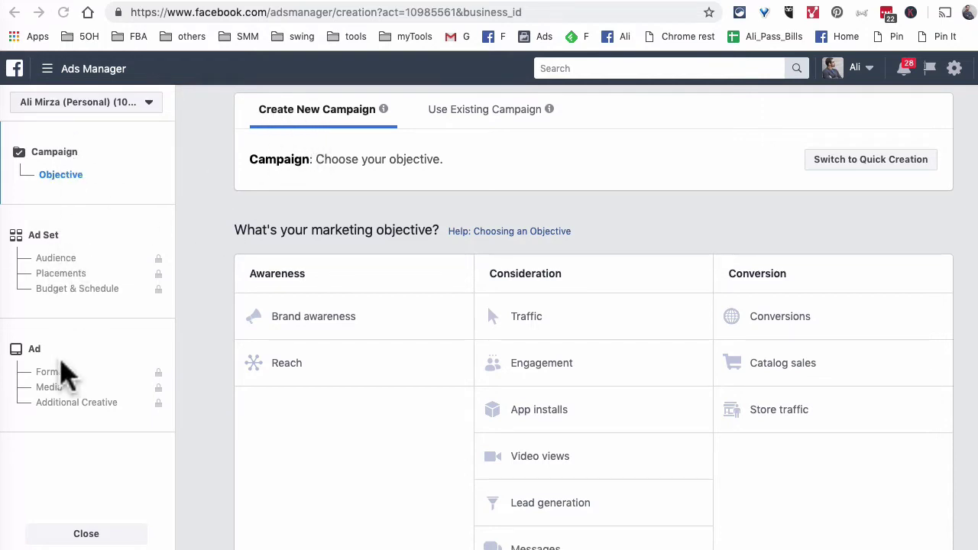
# Scroll the campaign objectives list down to the Consideration group.
pyautogui.scroll(-1, 596, 221)
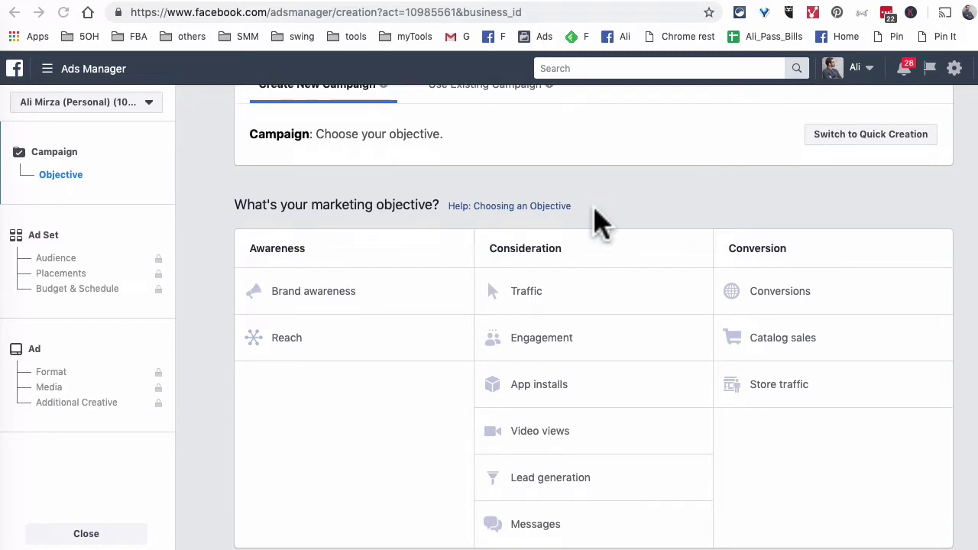
# Pick Engagement, confirm the campaign, and keep the US 18+ audience and $11.00 daily budget.
pyautogui.click(533, 338)
pyautogui.write('Test 1')
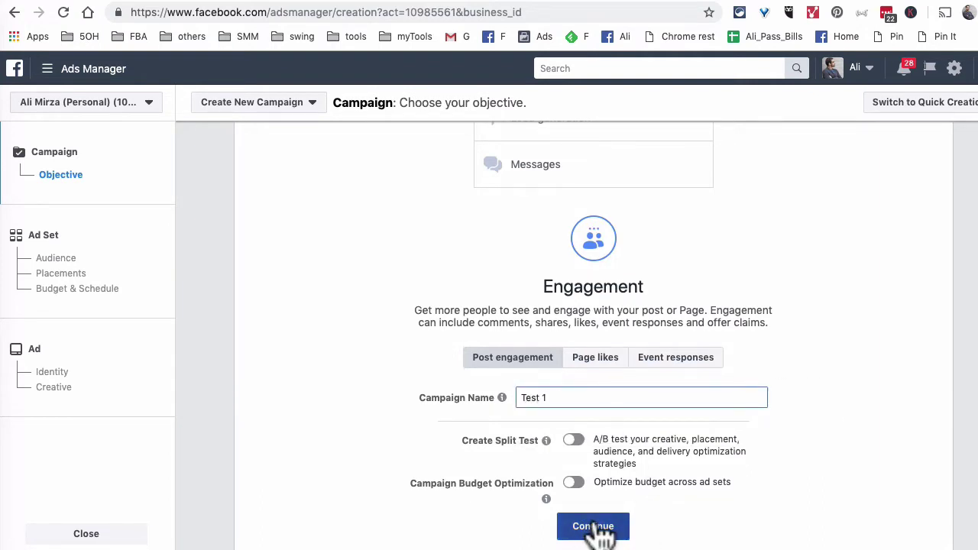
pyautogui.click(577, 529)
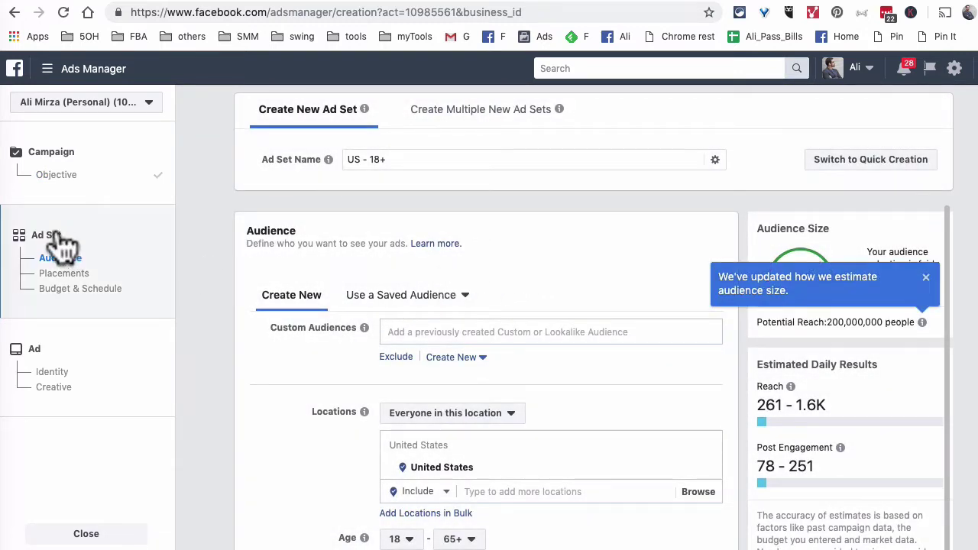
pyautogui.scroll(-2, 552, 286)
pyautogui.scroll(-3, 552, 286)
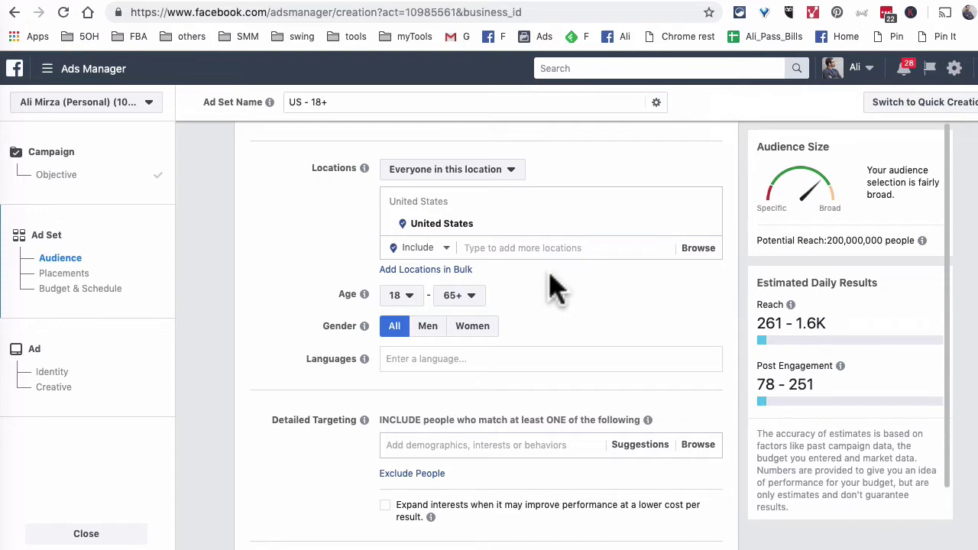
pyautogui.scroll(-1, 552, 287)
pyautogui.scroll(-4, 551, 286)
pyautogui.scroll(-4, 551, 287)
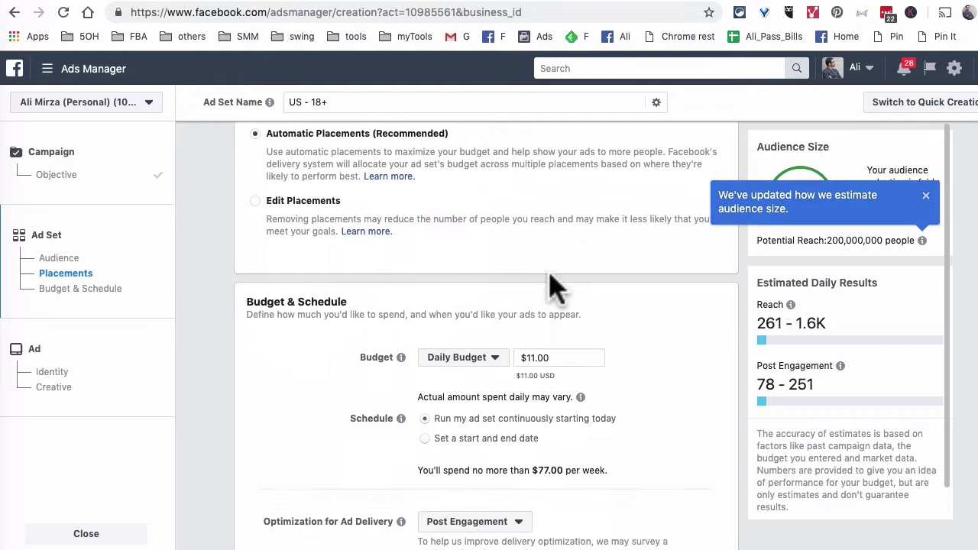
pyautogui.scroll(-1, 552, 287)
pyautogui.scroll(-3, 552, 286)
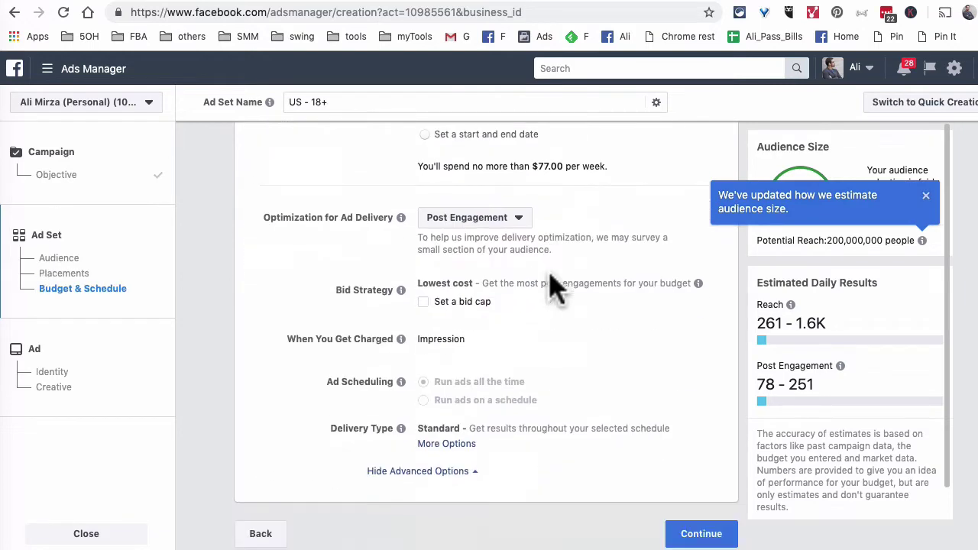
pyautogui.click(698, 533)
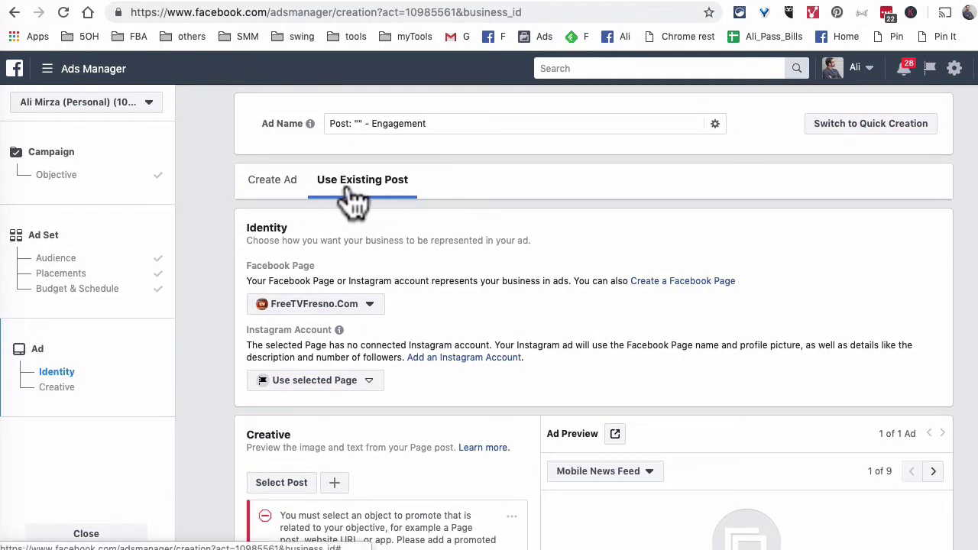
# Switch to Create Ad, keeping FreeTVFresno.Com as the Page and Single Image or Video format.
pyautogui.click(277, 185)
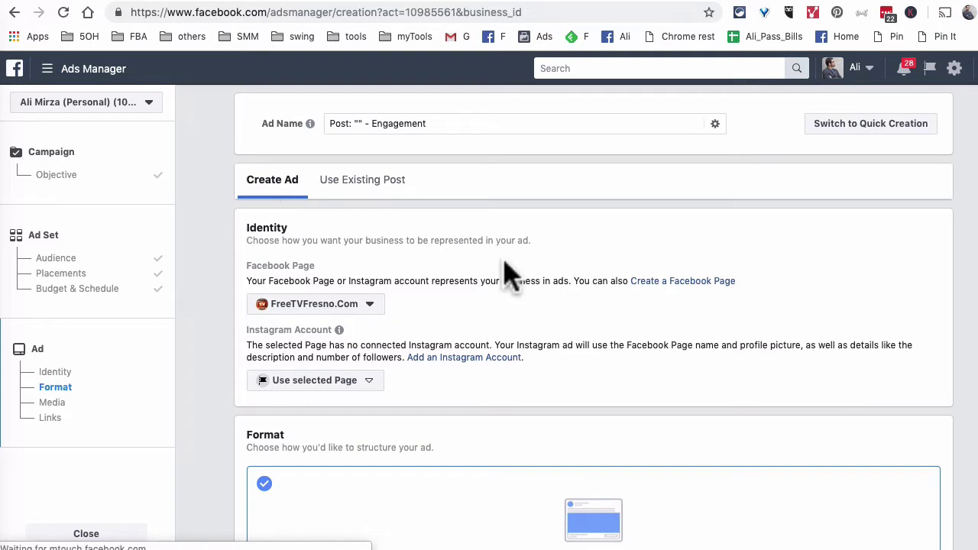
pyautogui.scroll(-2, 505, 271)
pyautogui.click(325, 223)
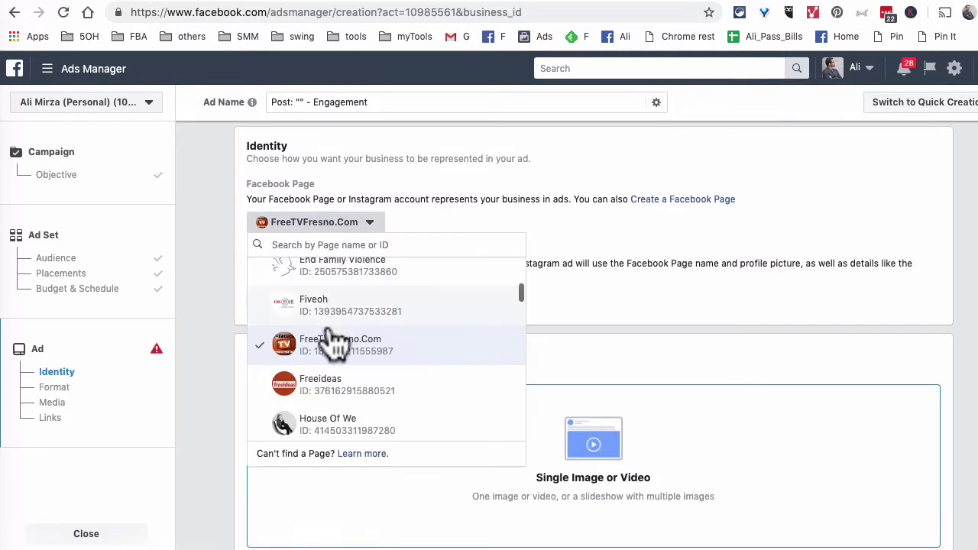
pyautogui.click(325, 344)
pyautogui.scroll(-3, 502, 229)
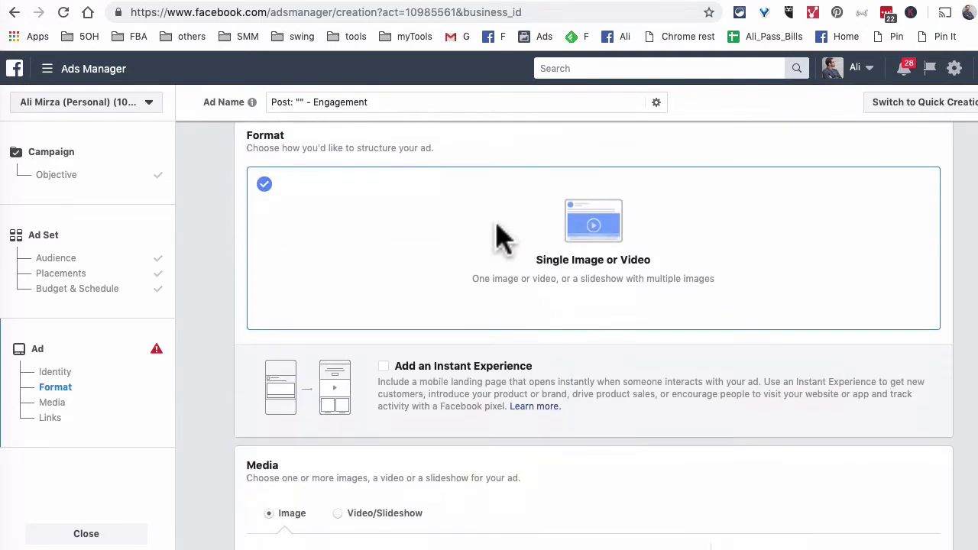
pyautogui.scroll(-2, 496, 221)
pyautogui.scroll(-3, 498, 214)
pyautogui.scroll(1, 497, 214)
pyautogui.scroll(4, 504, 229)
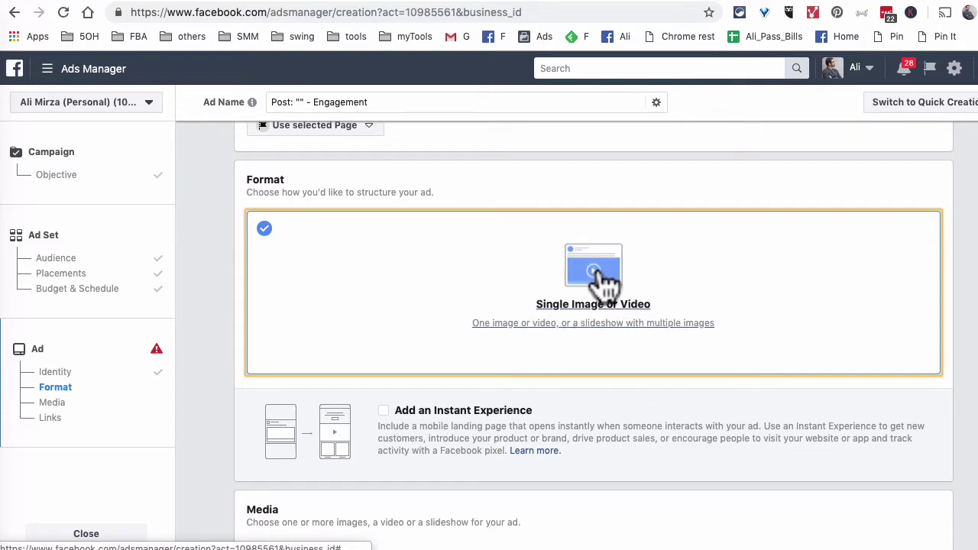
# Set the ad's Media type to Video/Slideshow and scroll to its video options.
pyautogui.scroll(-5, 649, 319)
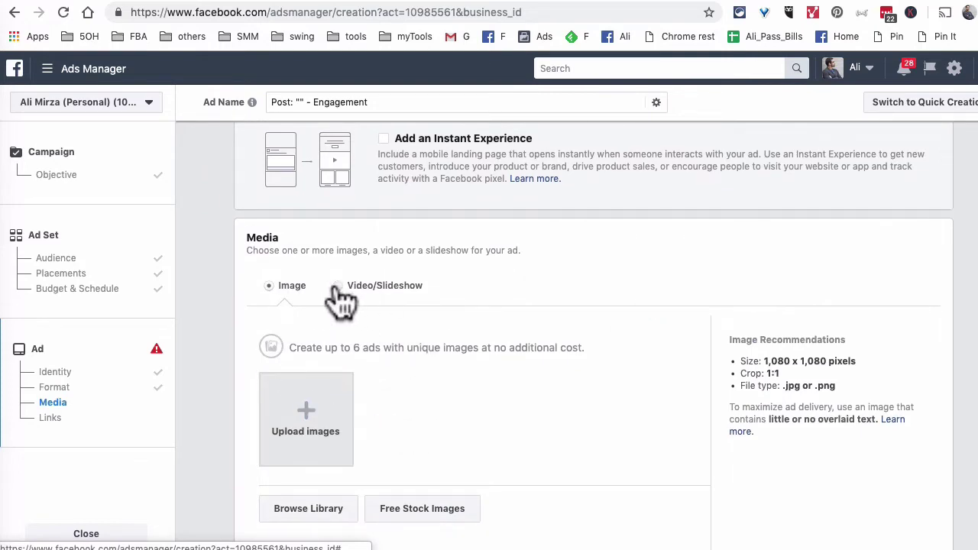
pyautogui.click(337, 286)
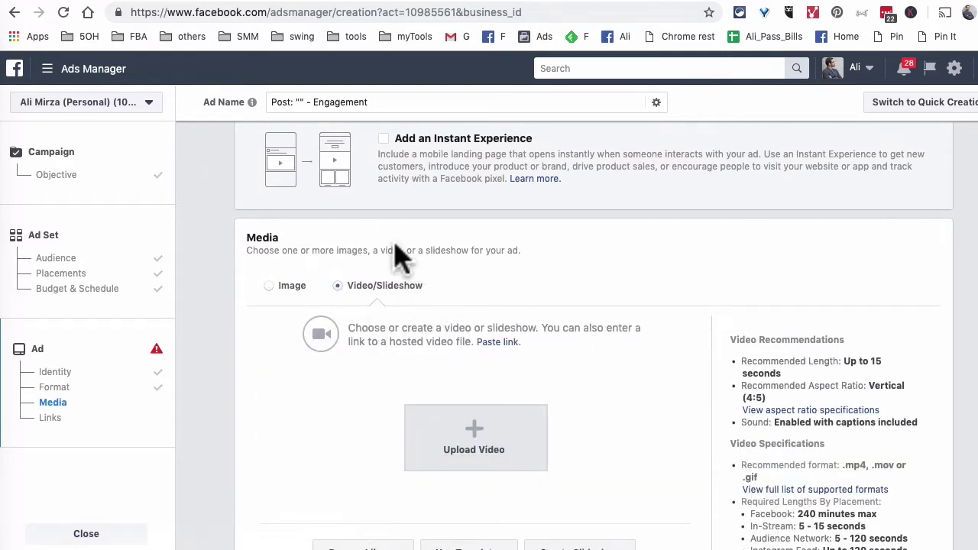
pyautogui.click(294, 288)
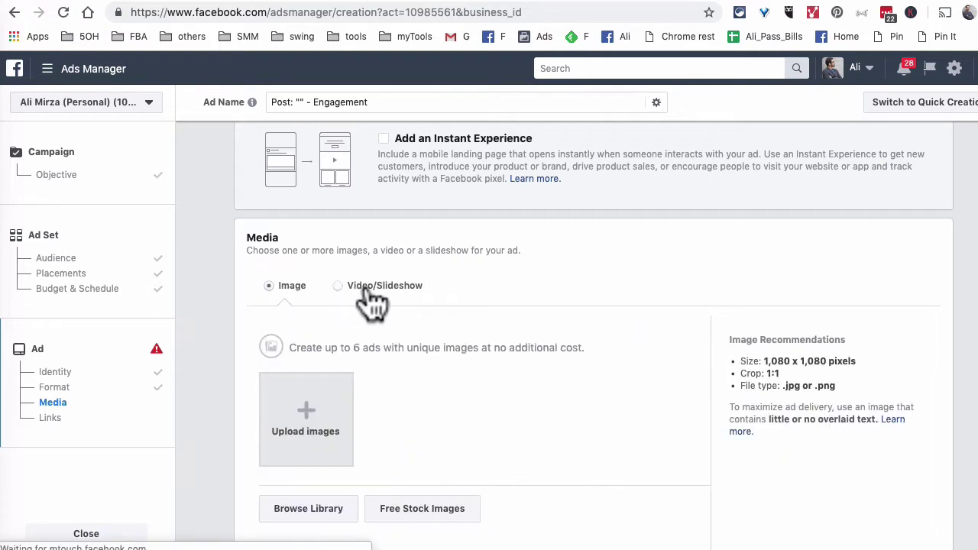
pyautogui.click(367, 290)
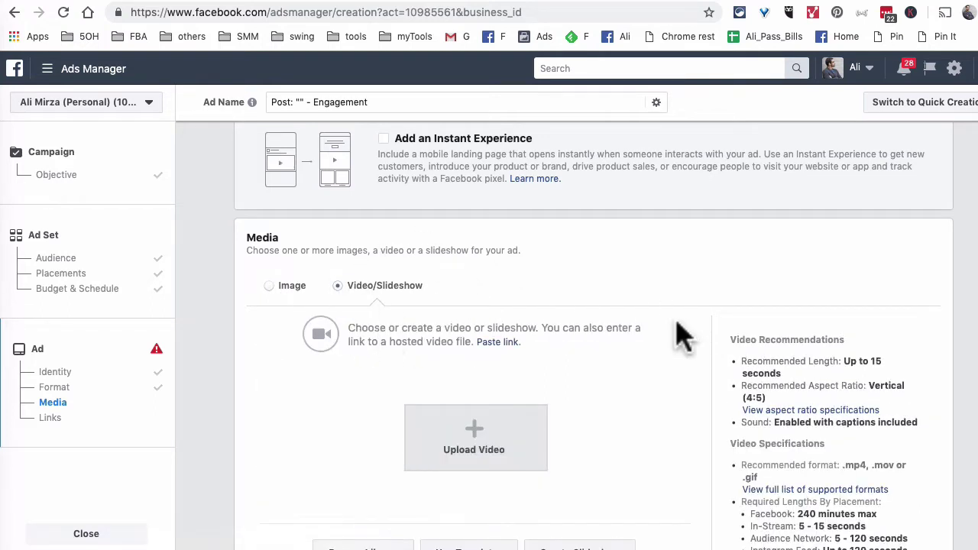
pyautogui.scroll(-3, 682, 336)
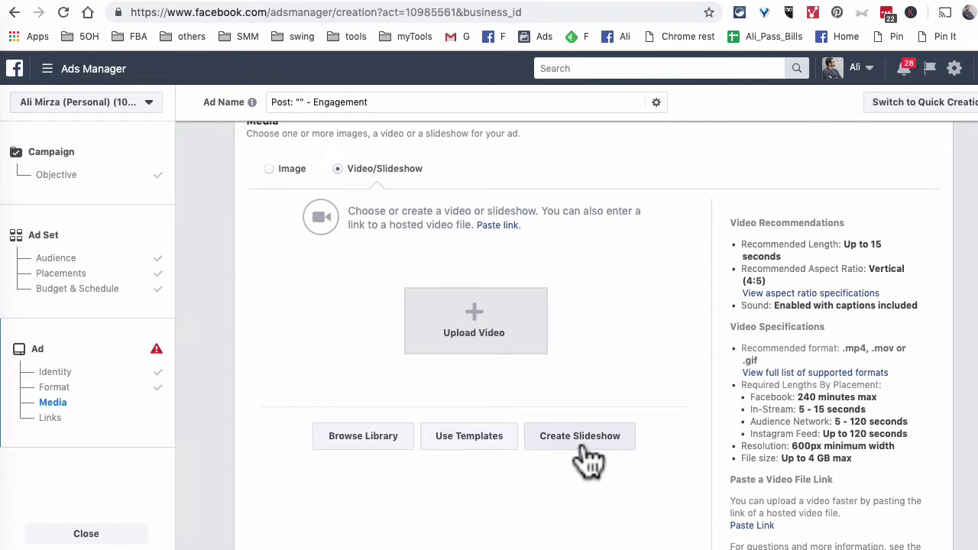
pyautogui.scroll(-1, 582, 478)
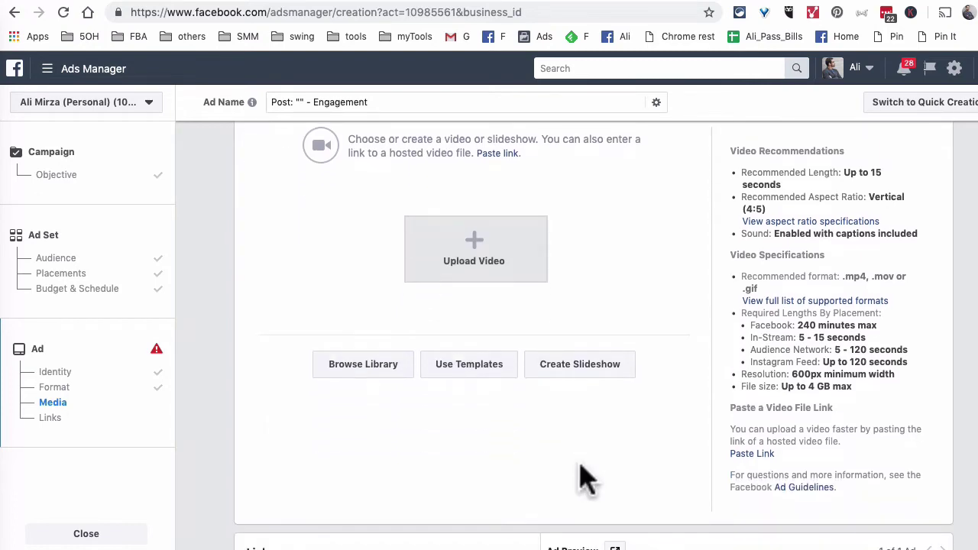
# Start a slideshow in the Video Creation Kit and try the Promote a Product template.
pyautogui.click(562, 379)
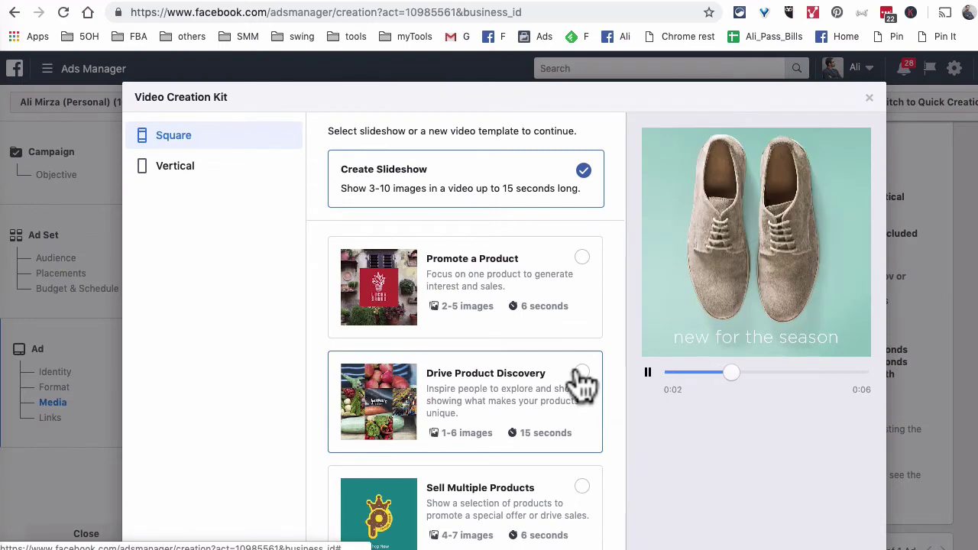
pyautogui.scroll(-3, 578, 382)
pyautogui.scroll(-1, 578, 386)
pyautogui.scroll(4, 578, 388)
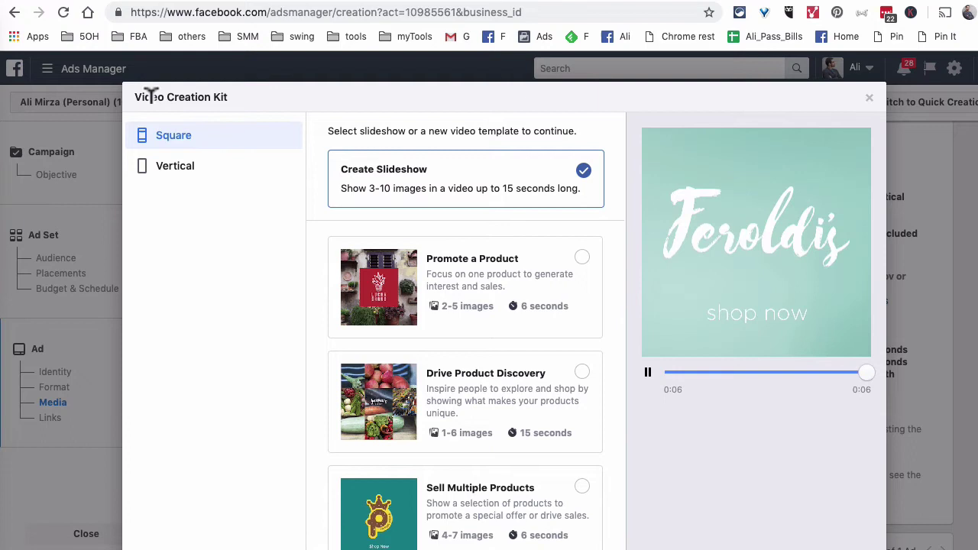
pyautogui.moveTo(152, 95); pyautogui.dragTo(256, 109)
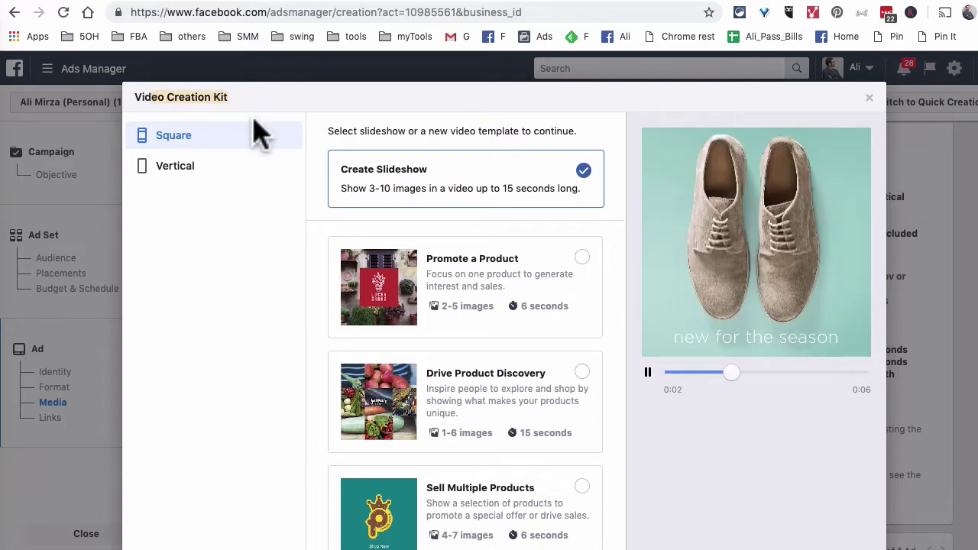
pyautogui.click(468, 279)
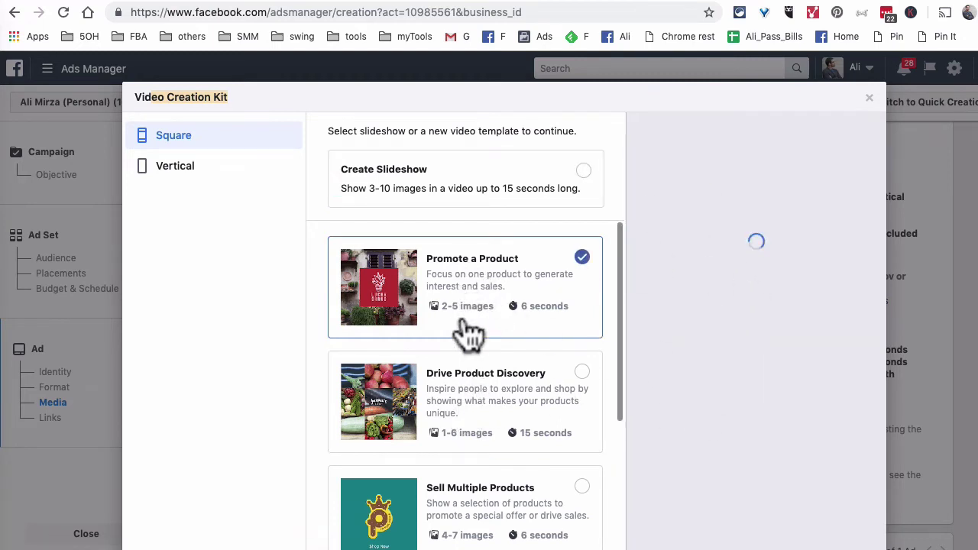
# Browse the templates and pick Drive Product Discovery, watching its 15-second Square preview.
pyautogui.scroll(-2, 450, 305)
pyautogui.scroll(2, 458, 280)
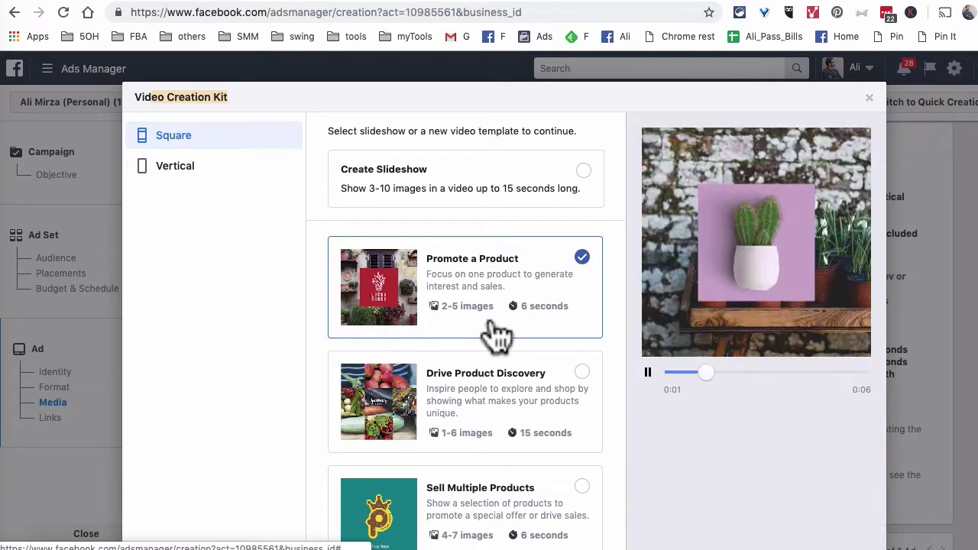
pyautogui.scroll(-2, 533, 397)
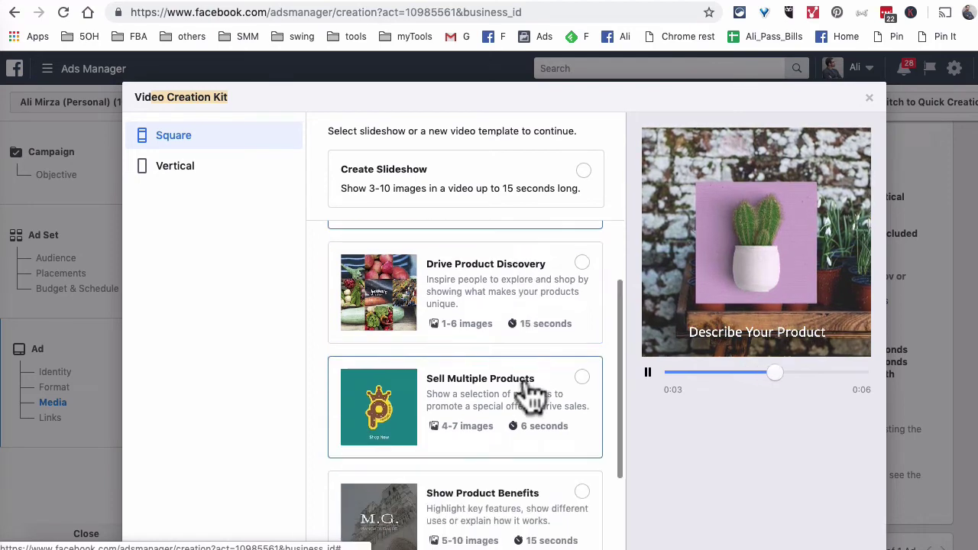
pyautogui.scroll(-2, 481, 405)
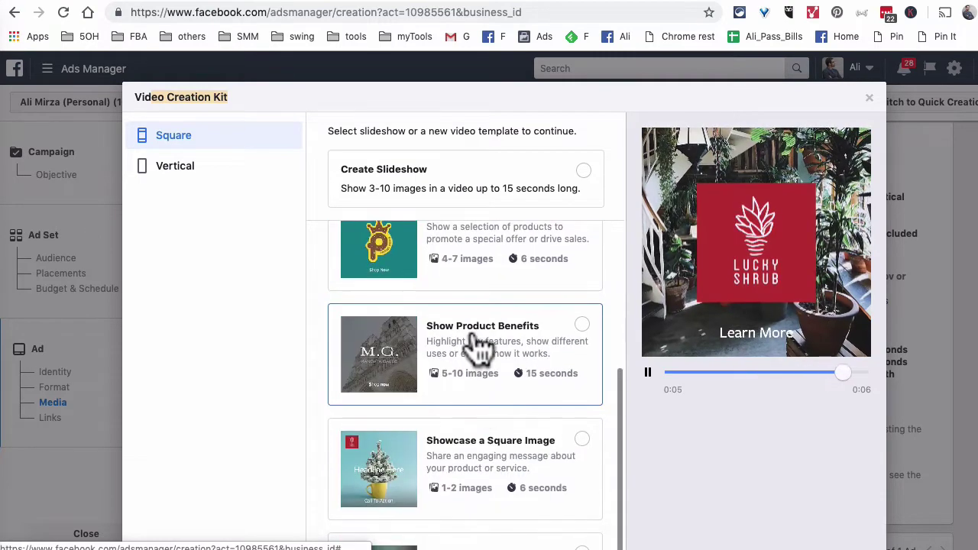
pyautogui.scroll(-1, 477, 340)
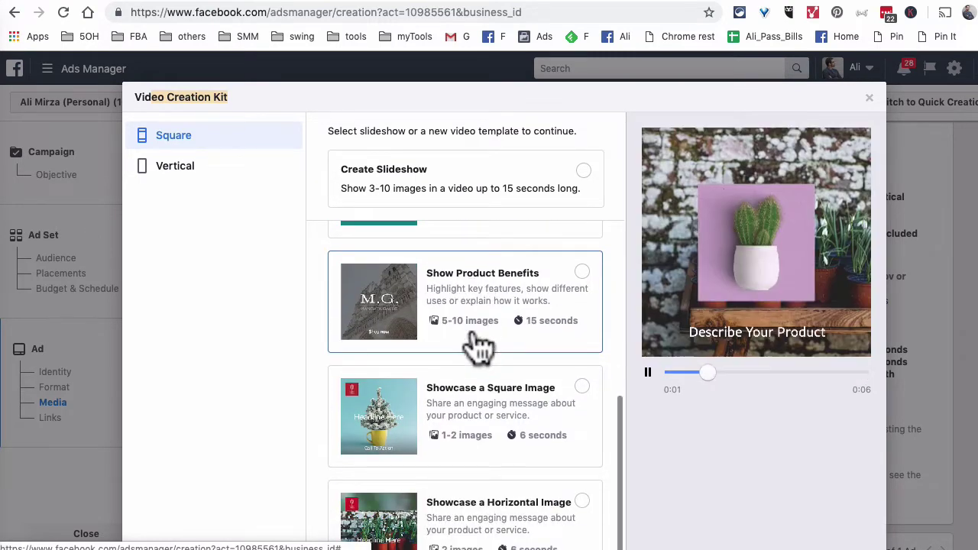
pyautogui.scroll(2, 476, 346)
pyautogui.scroll(3, 477, 346)
pyautogui.scroll(-1, 477, 346)
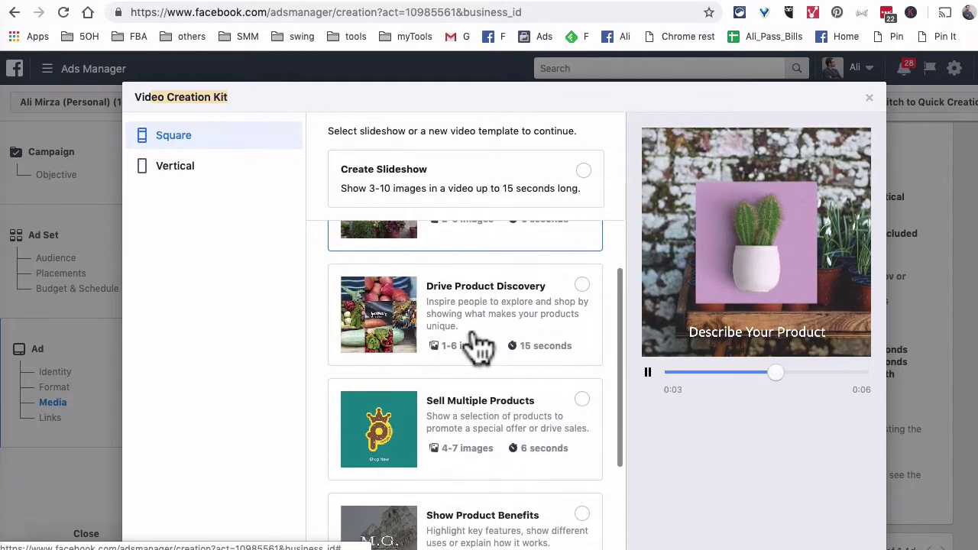
pyautogui.click(484, 312)
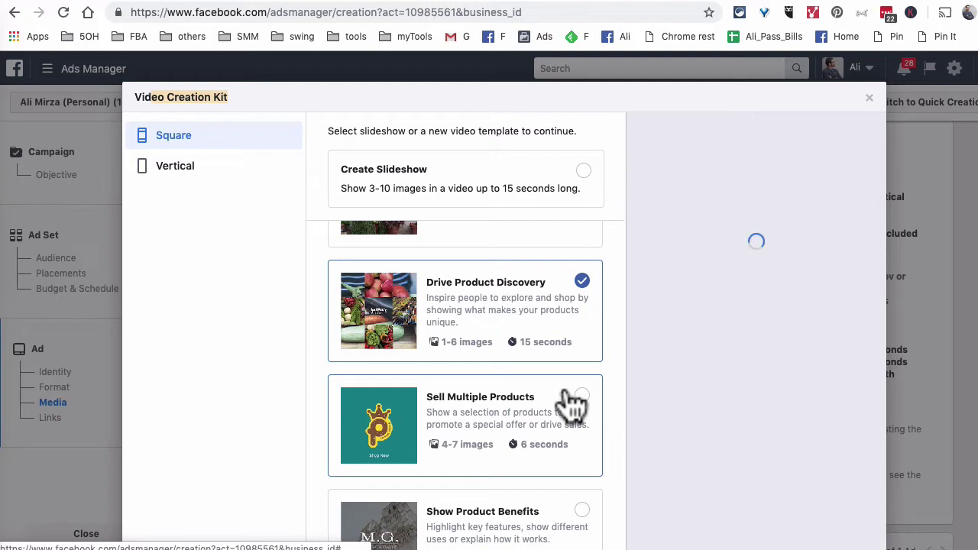
pyautogui.scroll(-1, 565, 401)
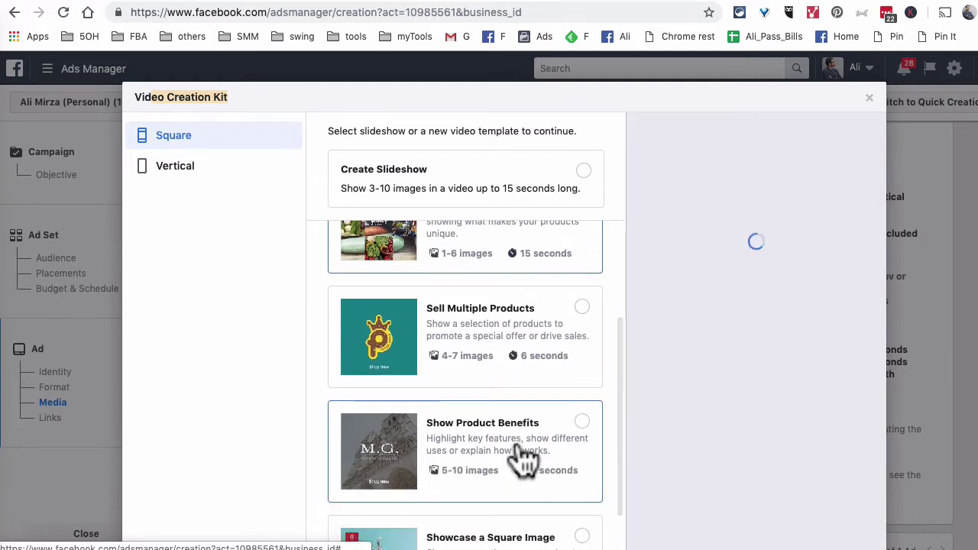
pyautogui.scroll(-1, 550, 458)
pyautogui.scroll(-1, 519, 450)
pyautogui.scroll(-1, 527, 413)
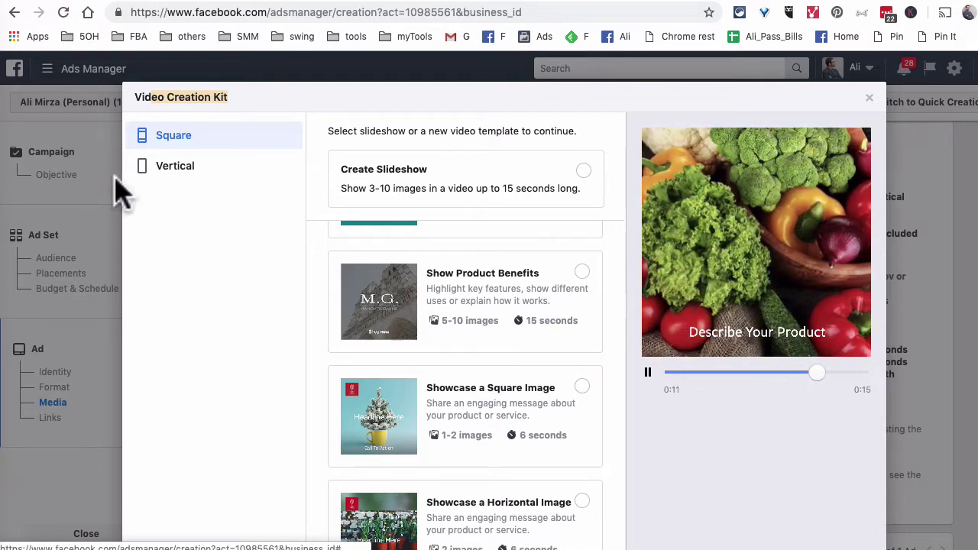
# Return to Square format, choose the Promote a Product template, and continue to scene customization.
pyautogui.click(202, 183)
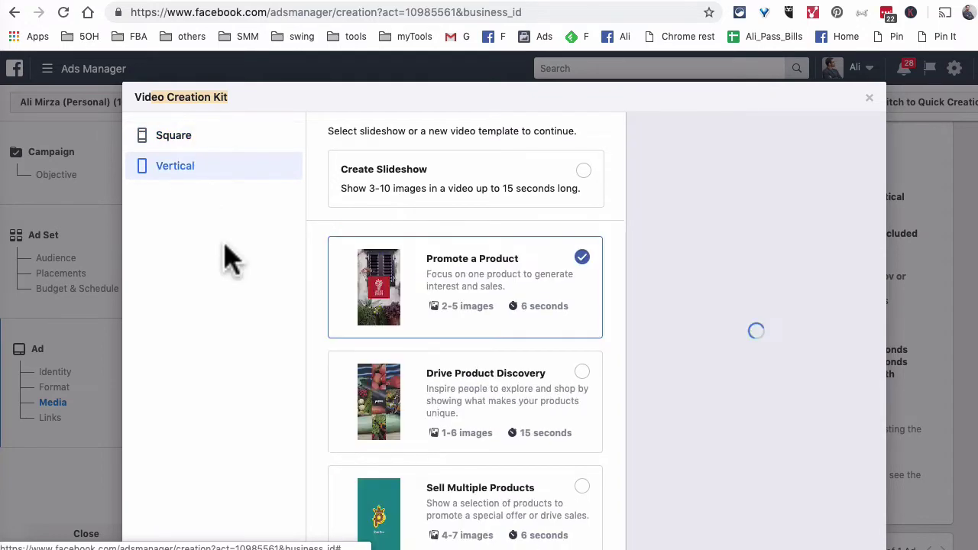
pyautogui.click(180, 153)
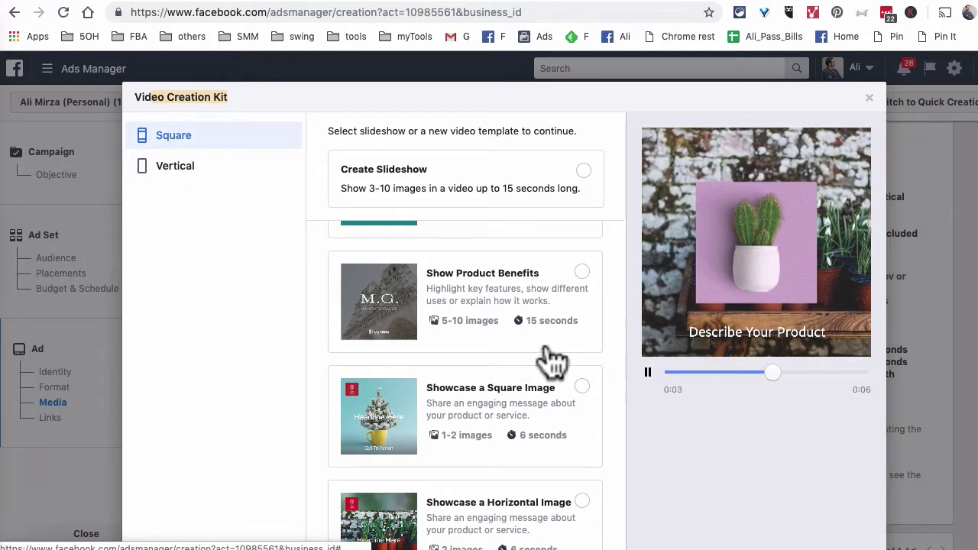
pyautogui.scroll(5, 547, 363)
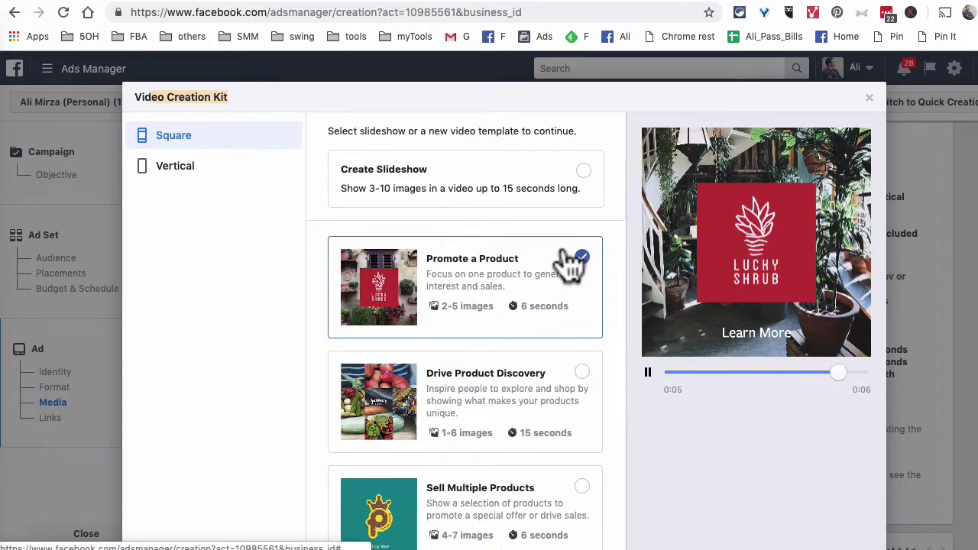
pyautogui.click(586, 180)
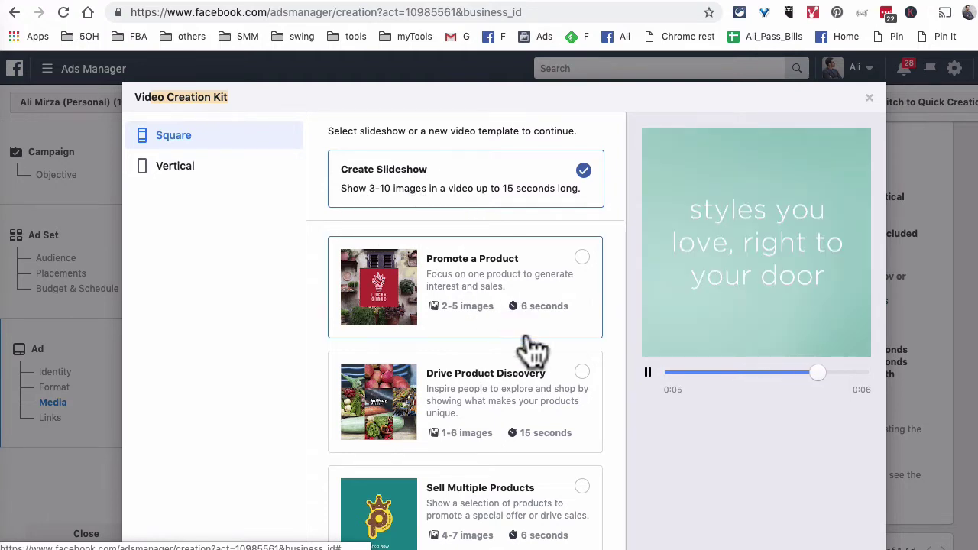
pyautogui.scroll(-2, 527, 344)
pyautogui.scroll(2, 493, 336)
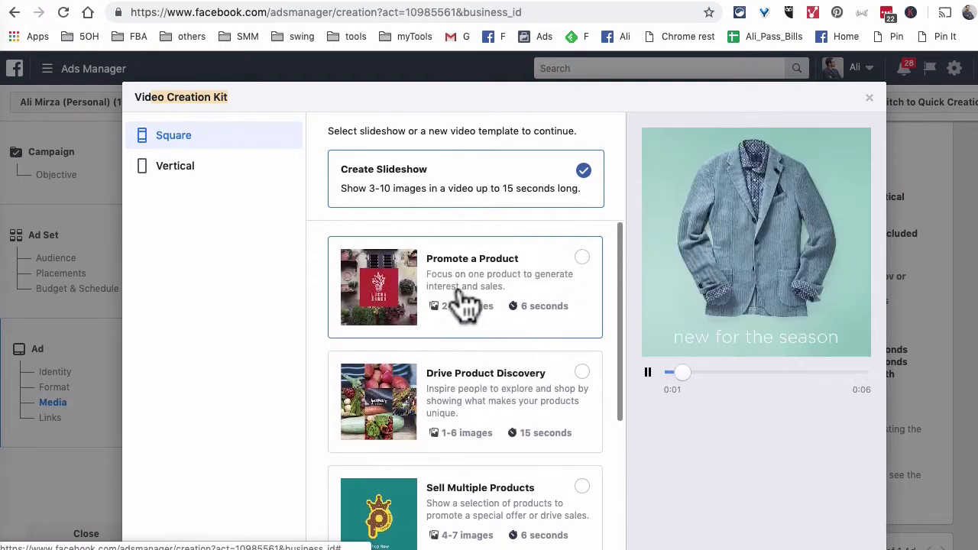
pyautogui.click(558, 321)
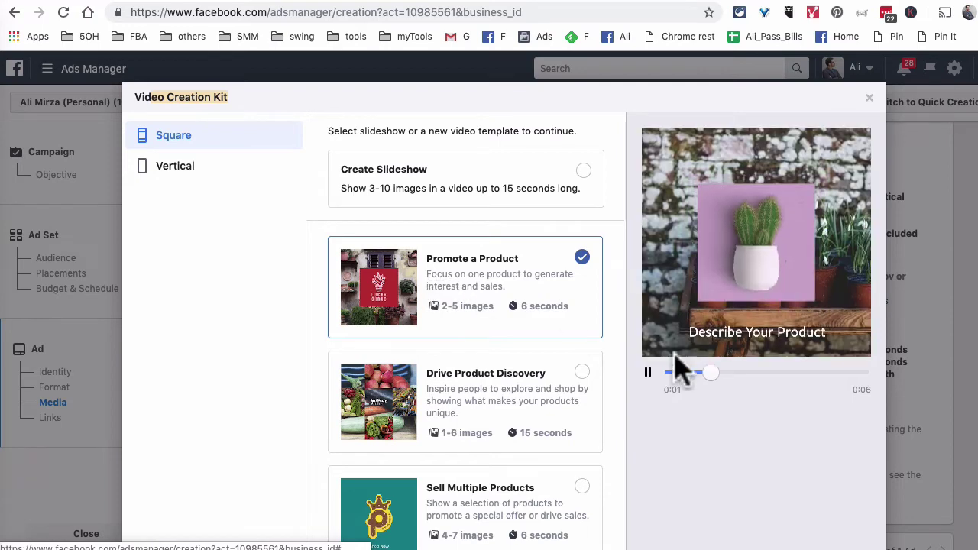
pyautogui.scroll(-3, 757, 465)
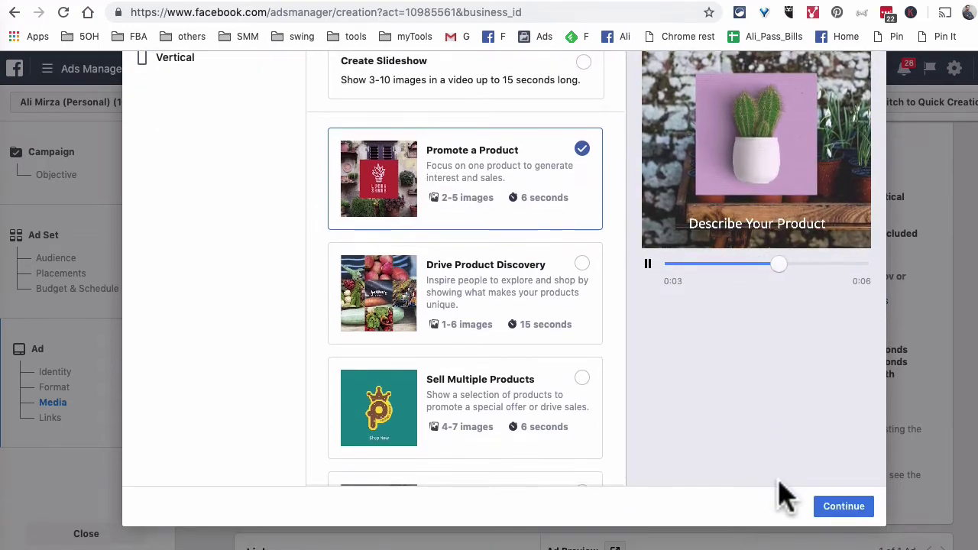
pyautogui.click(833, 507)
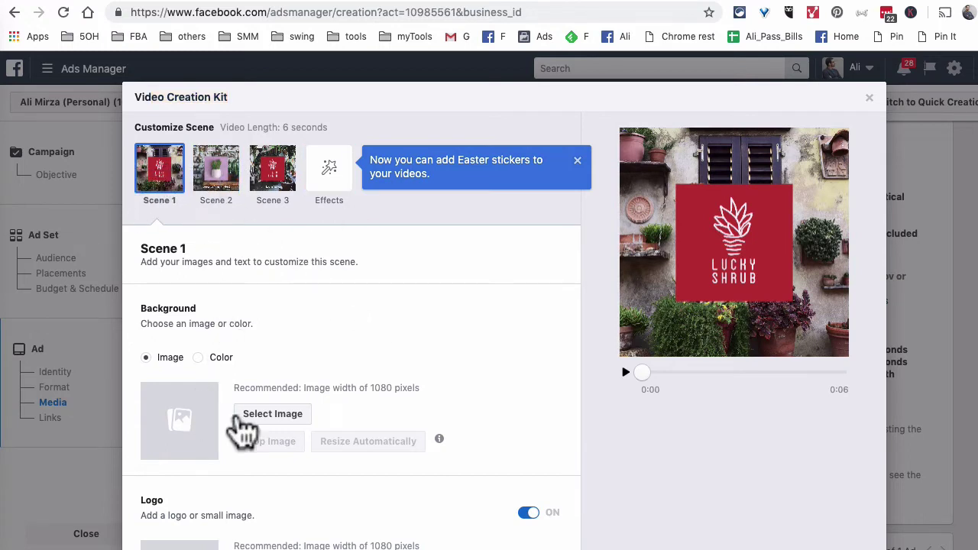
# Upload tv.jpg from the Best for Less folder for Scene 1.
pyautogui.click(275, 414)
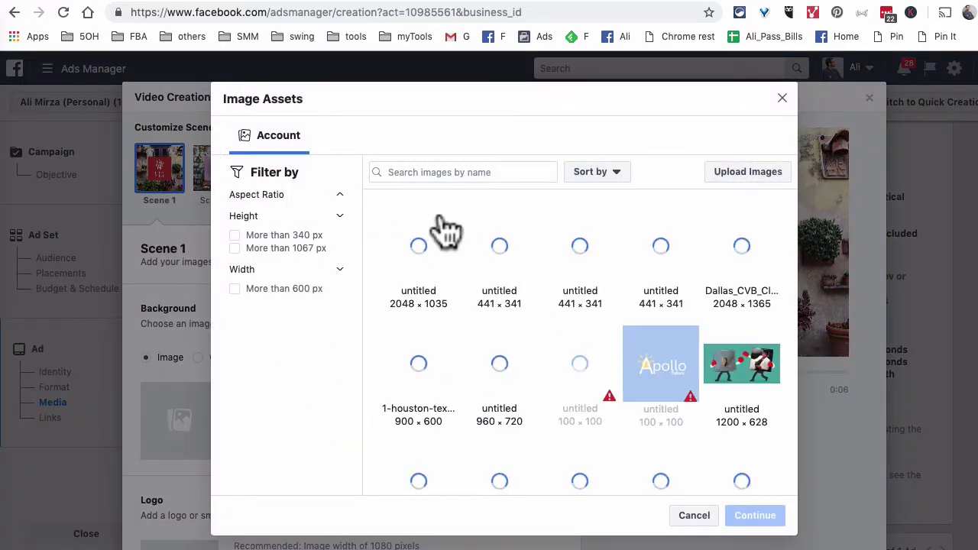
pyautogui.scroll(-3, 578, 328)
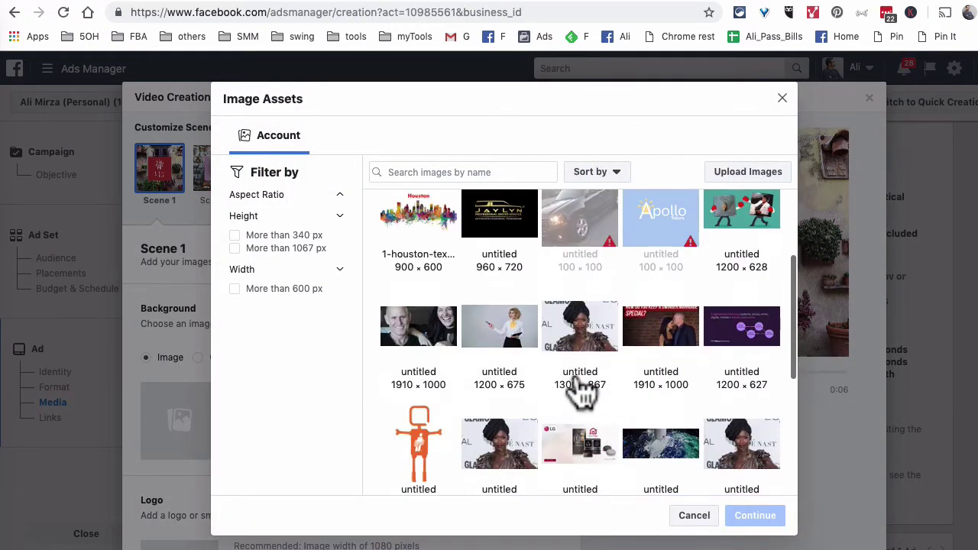
pyautogui.scroll(-3, 581, 334)
pyautogui.scroll(6, 581, 334)
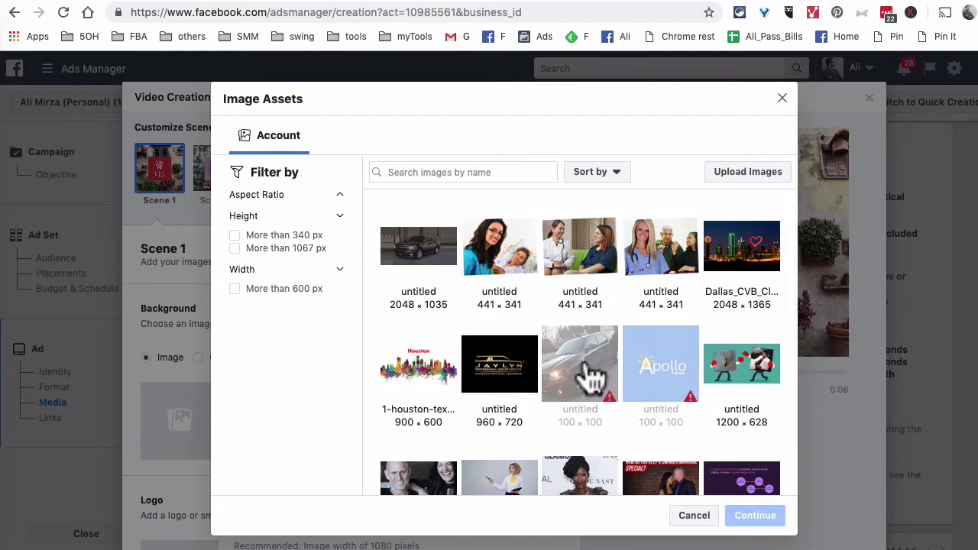
pyautogui.click(750, 175)
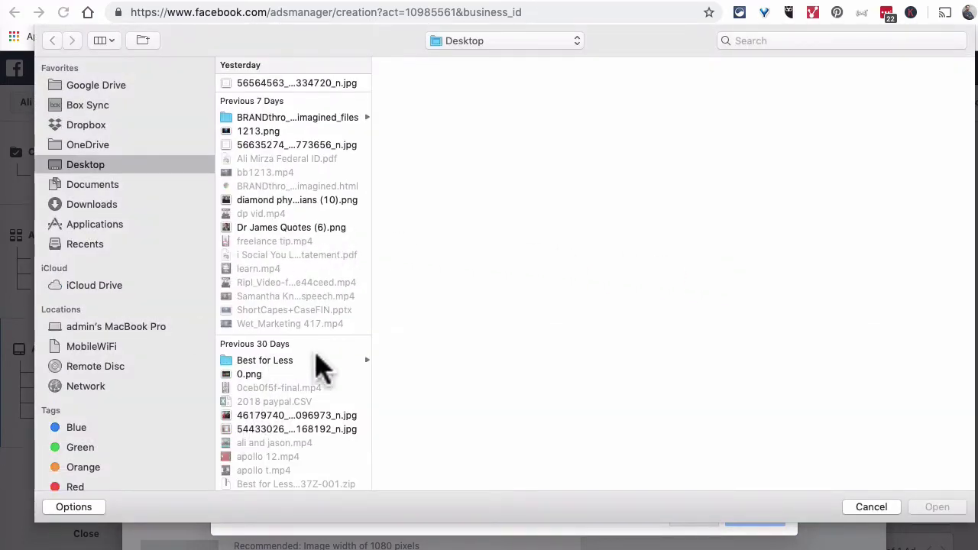
pyautogui.click(317, 360)
pyautogui.click(434, 112)
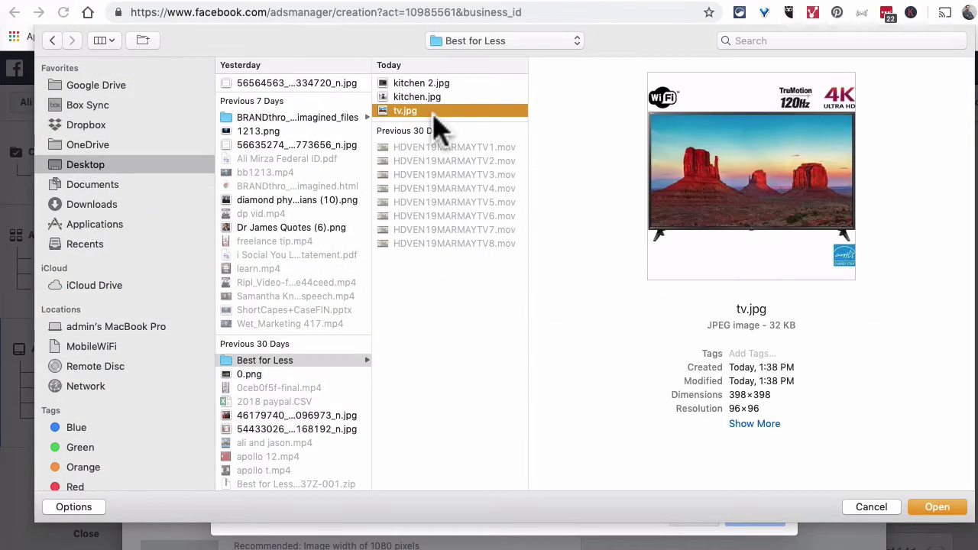
pyautogui.press('Up')
pyautogui.press('Up')
pyautogui.press('Down')
pyautogui.press('Down')
pyautogui.click(934, 511)
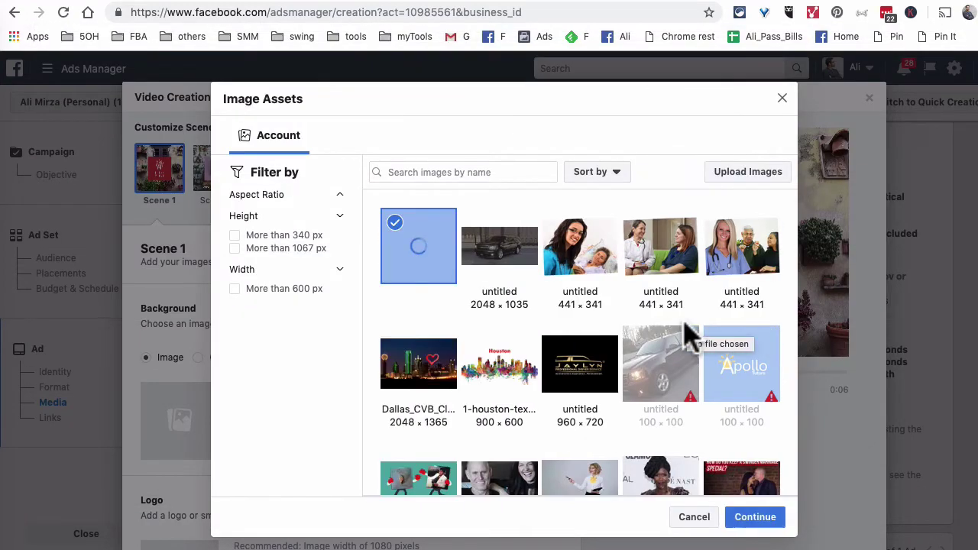
# Apply the TV image as Scene 1's background and check the video preview.
pyautogui.click(752, 523)
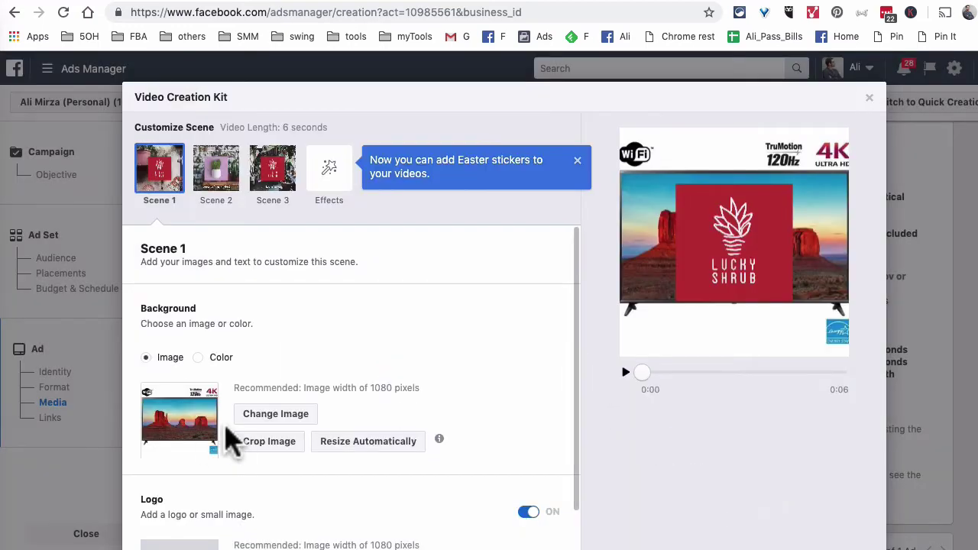
pyautogui.scroll(-3, 573, 393)
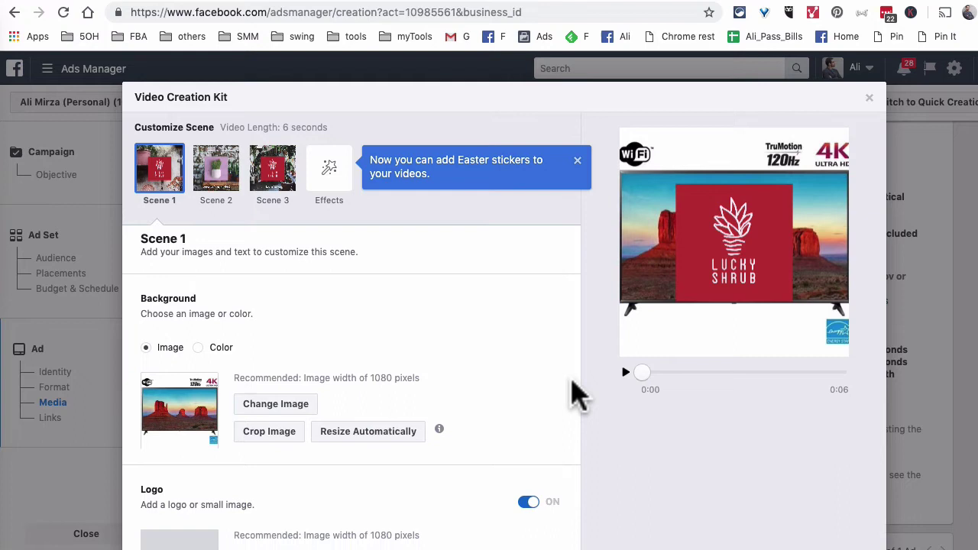
pyautogui.scroll(2, 458, 394)
pyautogui.scroll(1, 446, 392)
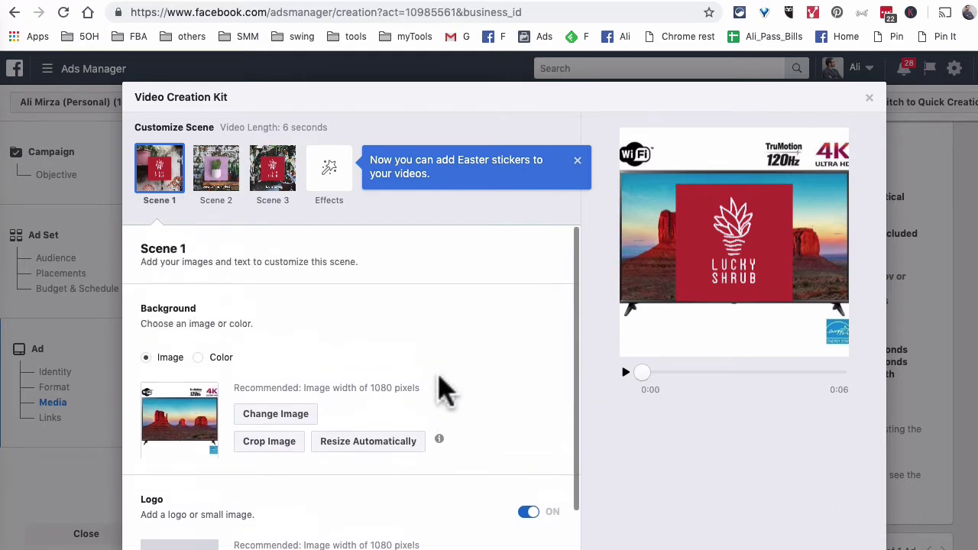
pyautogui.scroll(-2, 444, 390)
# Open Scene 2 for editing after briefly rechecking Scene 1.
pyautogui.scroll(2, 413, 375)
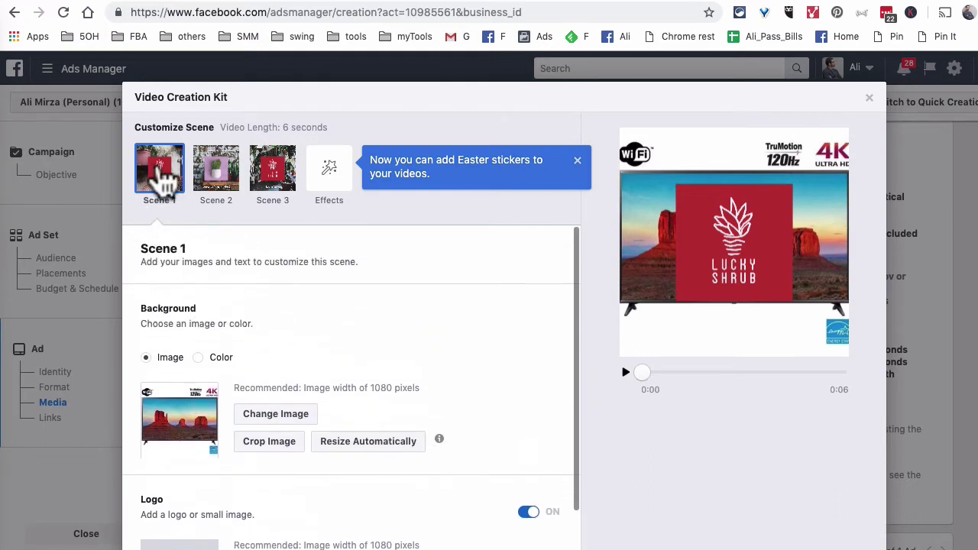
pyautogui.click(229, 182)
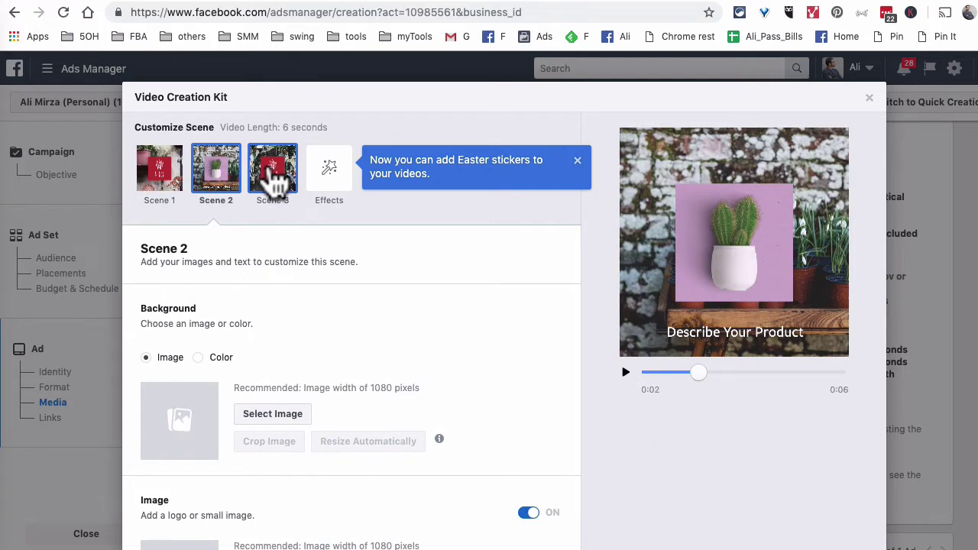
pyautogui.click(164, 172)
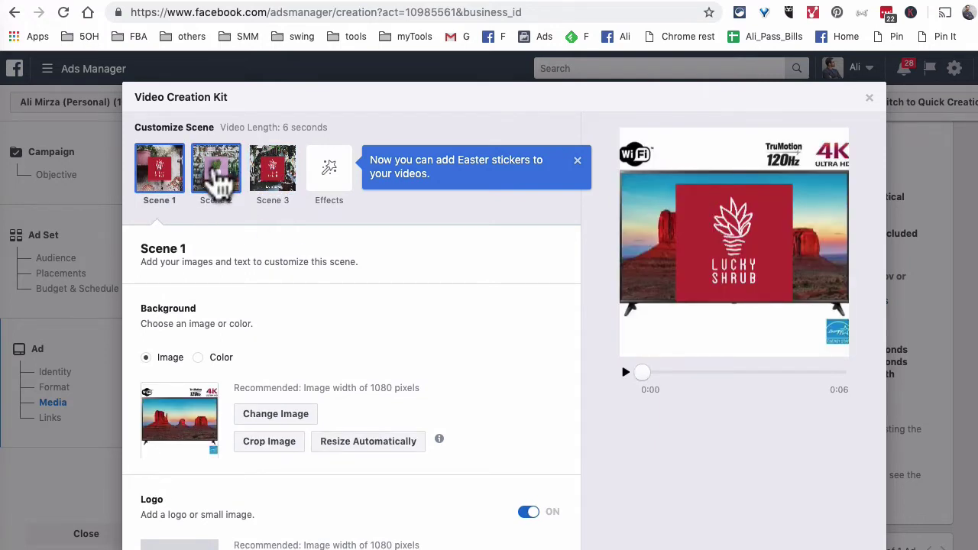
pyautogui.click(221, 181)
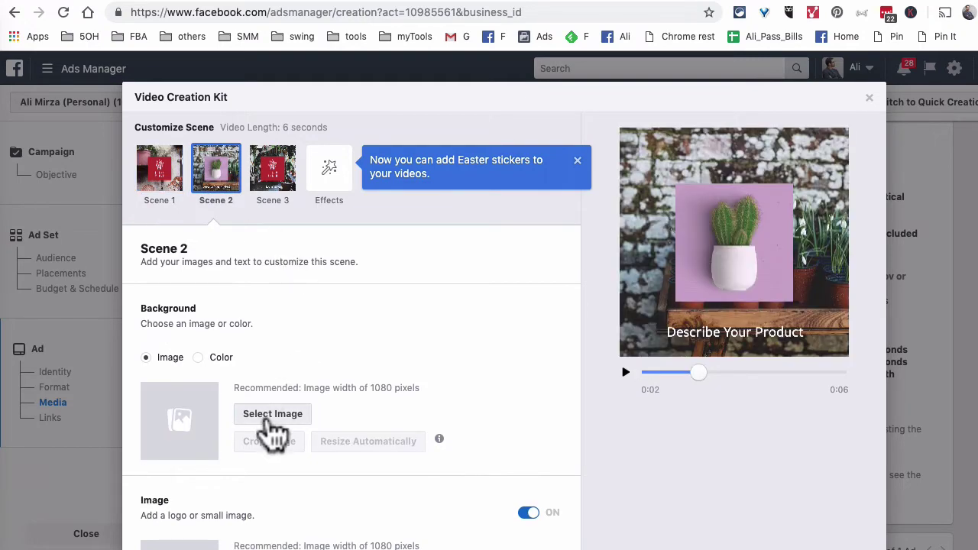
# Upload kitchen.jpg as Scene 2's background, then move to Scene 3.
pyautogui.click(269, 416)
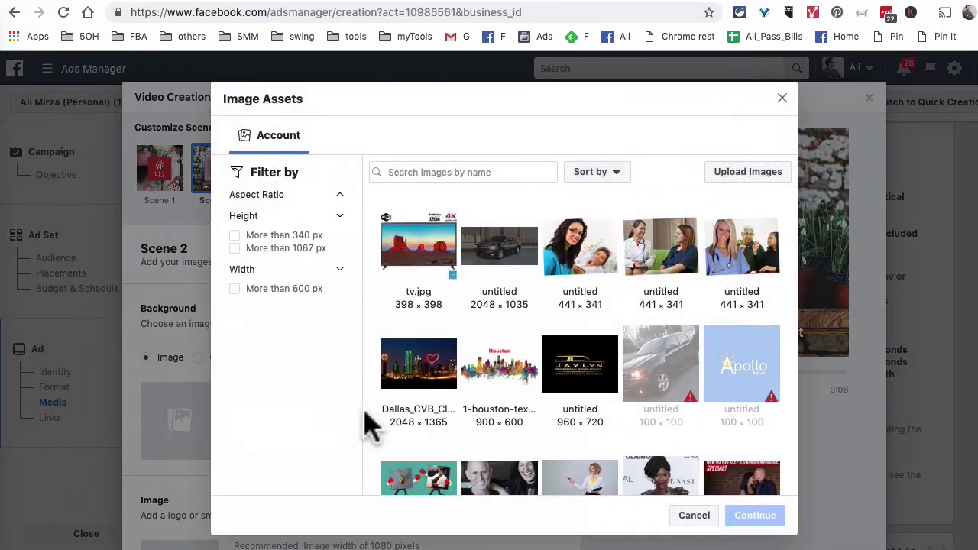
pyautogui.click(745, 174)
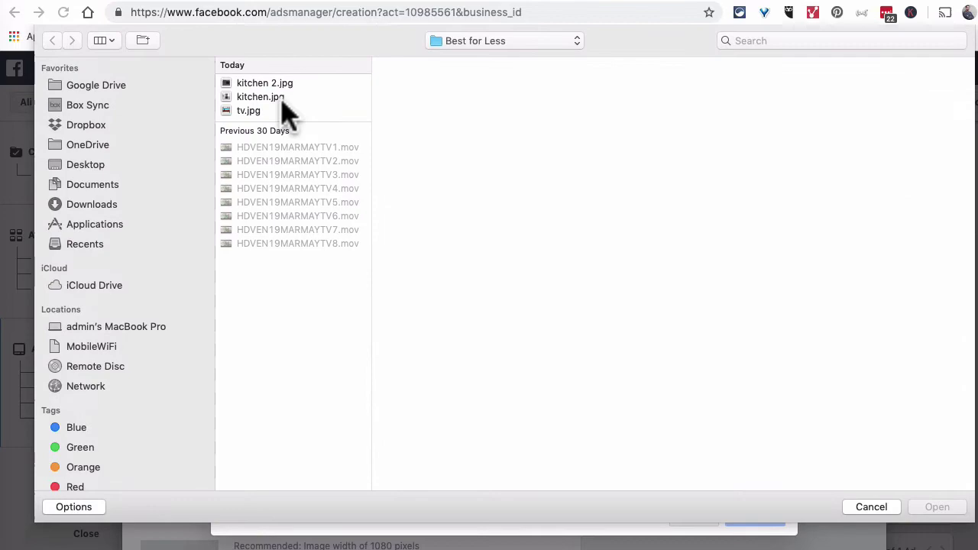
pyautogui.click(278, 97)
pyautogui.click(937, 508)
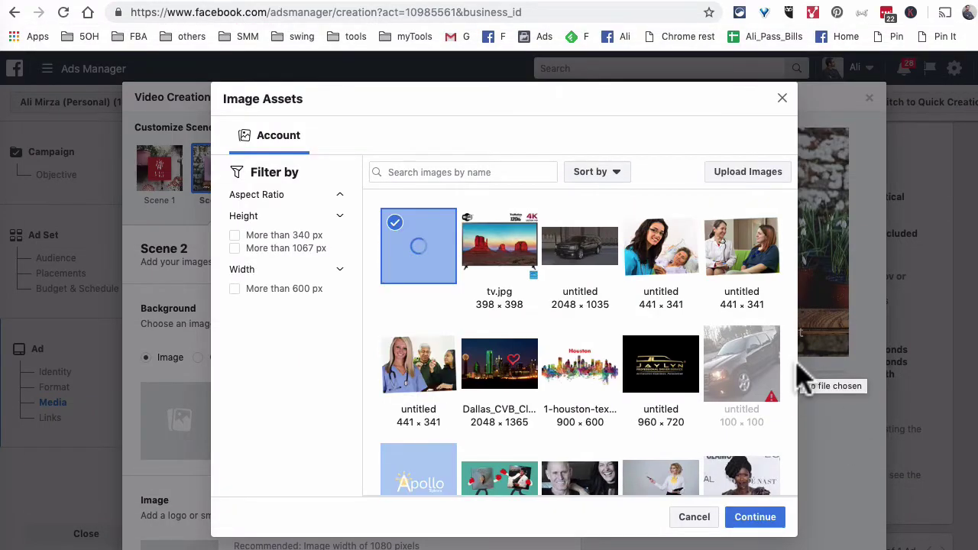
pyautogui.click(754, 516)
pyautogui.click(272, 183)
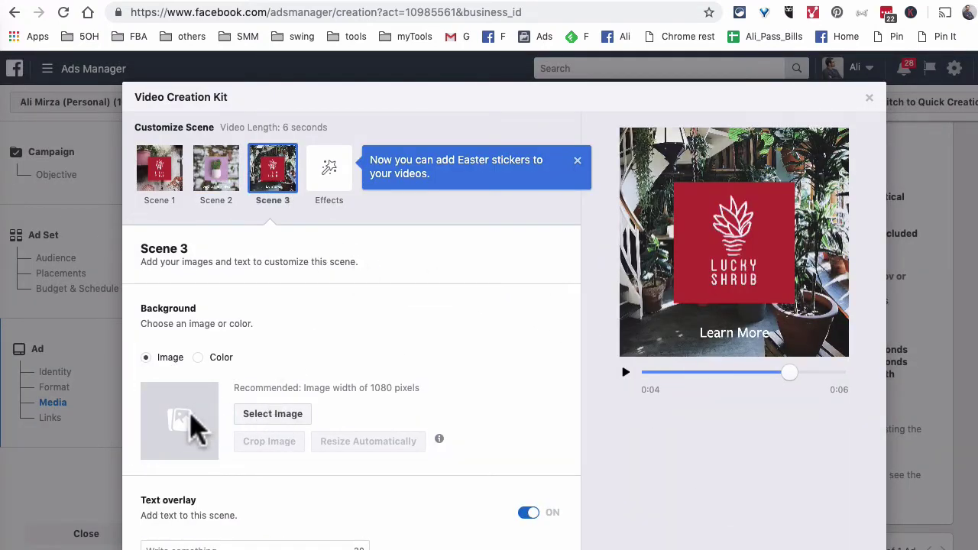
# Upload kitchen 2.jpg, the washer and dryer photo, as Scene 3's background.
pyautogui.click(256, 415)
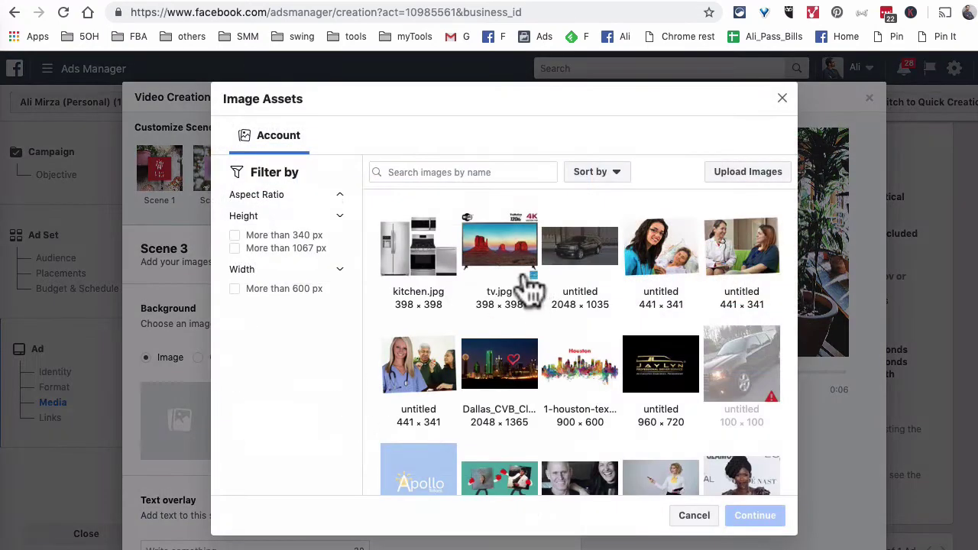
pyautogui.click(730, 177)
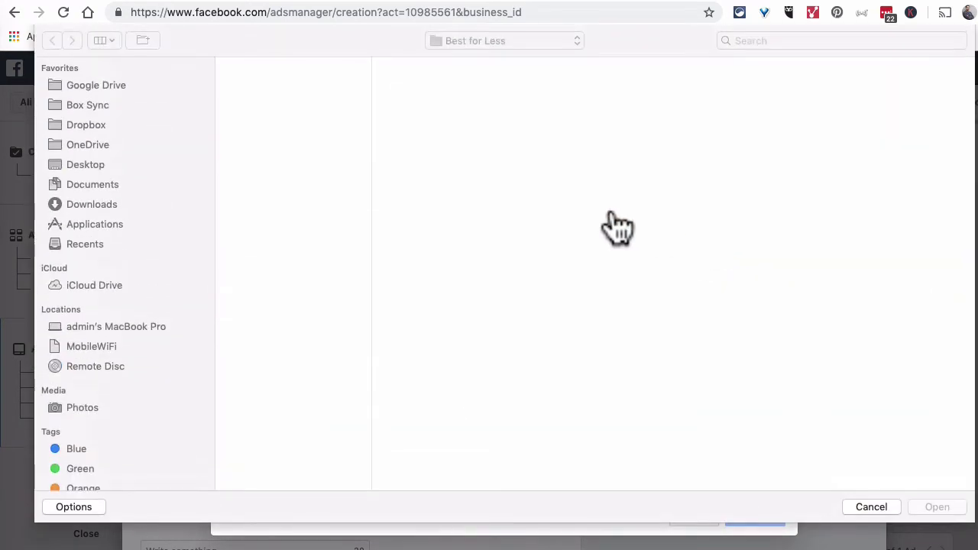
pyautogui.click(279, 84)
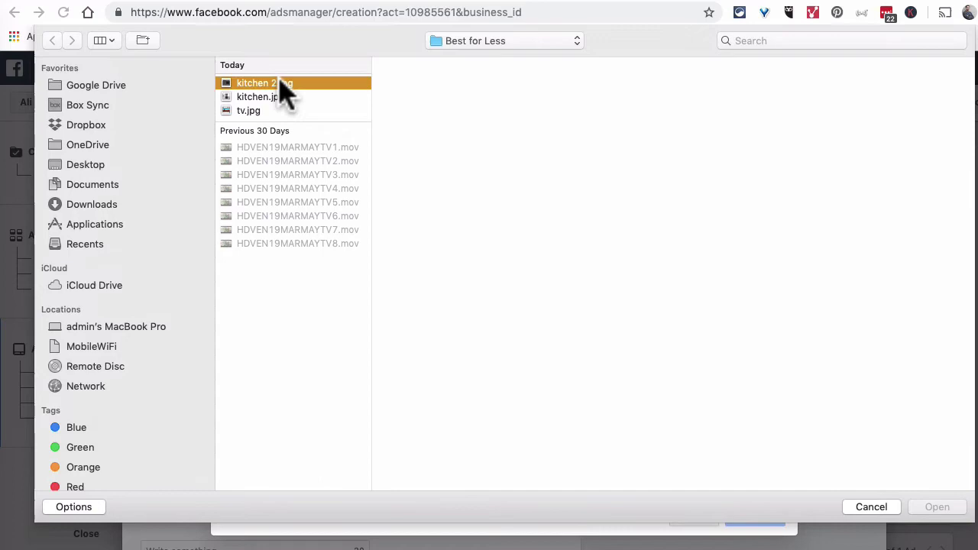
pyautogui.click(937, 506)
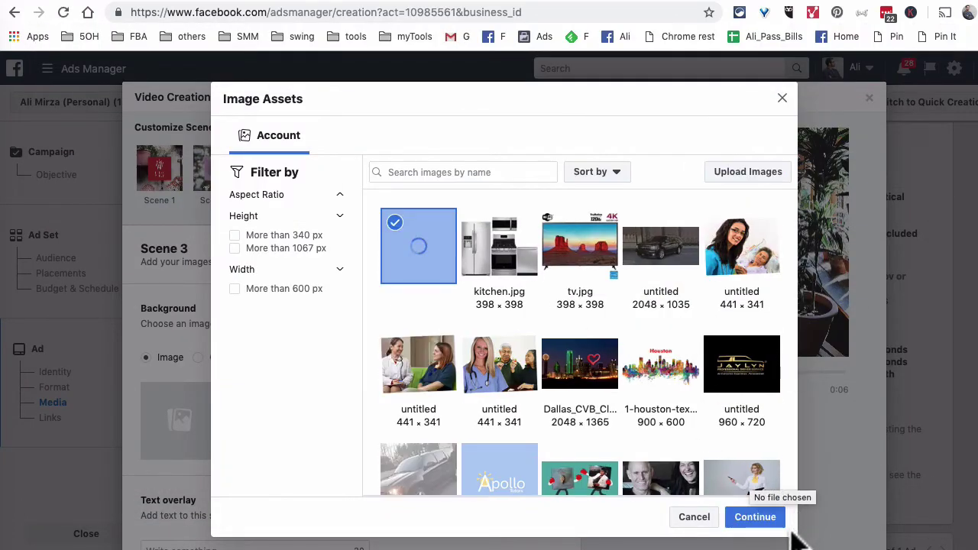
pyautogui.click(756, 517)
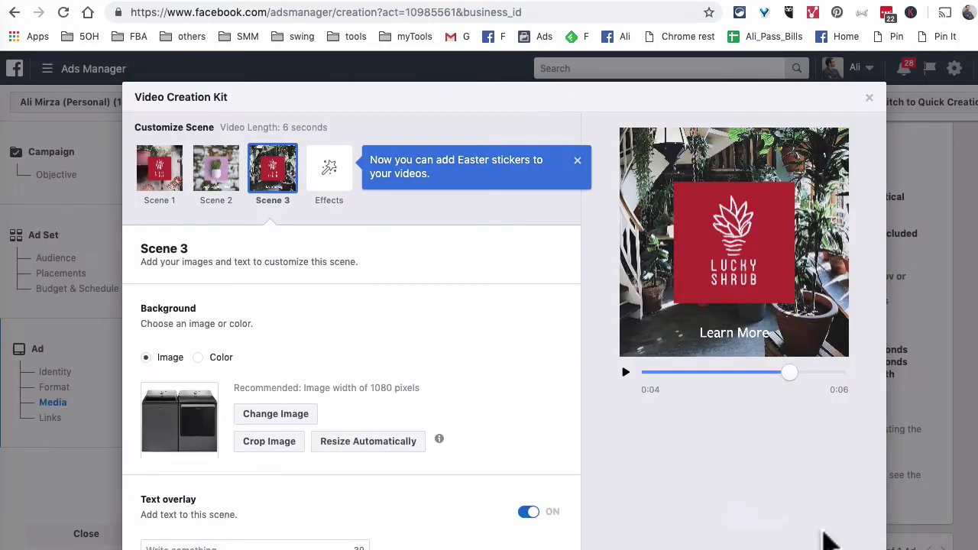
# Replay the three-scene preview from the start, then reopen Scene 1 at its Logo section.
pyautogui.scroll(-1, 451, 348)
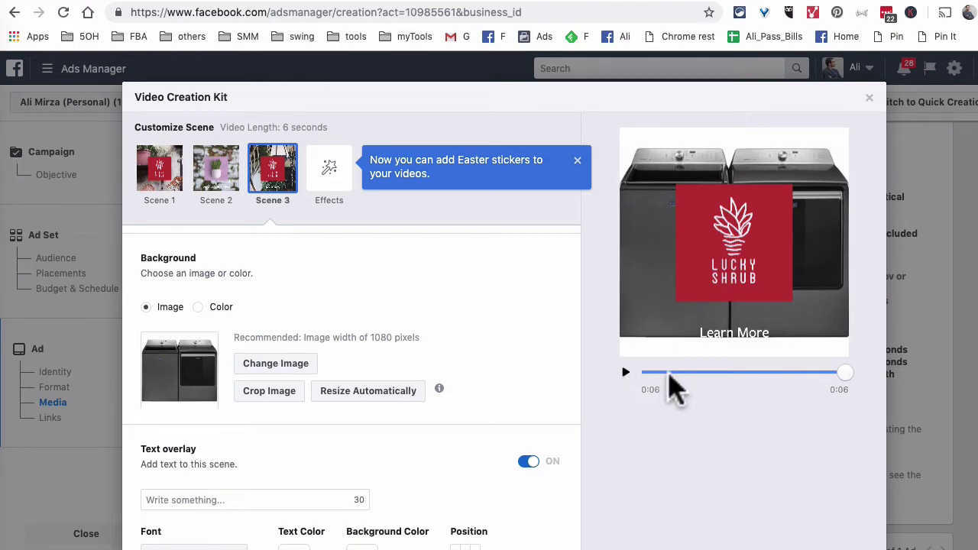
pyautogui.moveTo(838, 374); pyautogui.dragTo(649, 375)
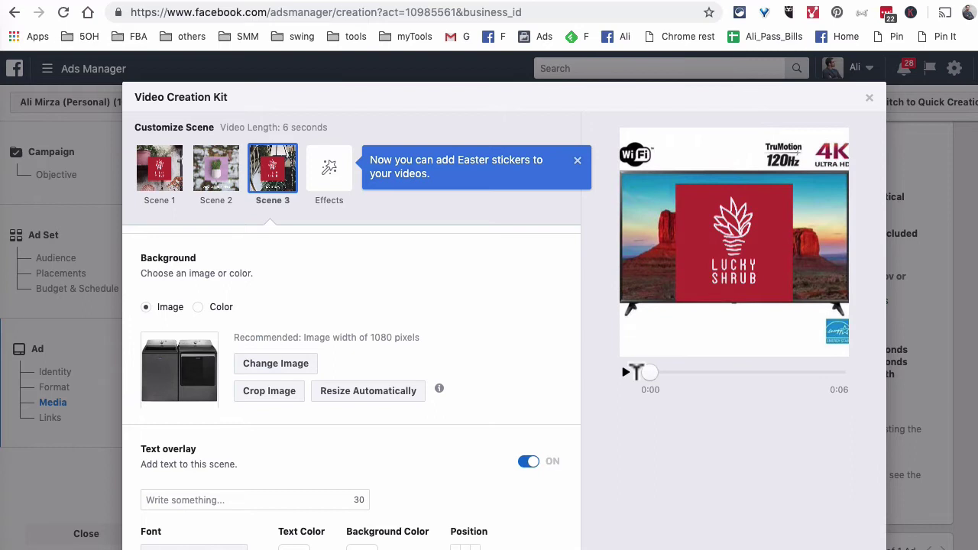
pyautogui.click(624, 373)
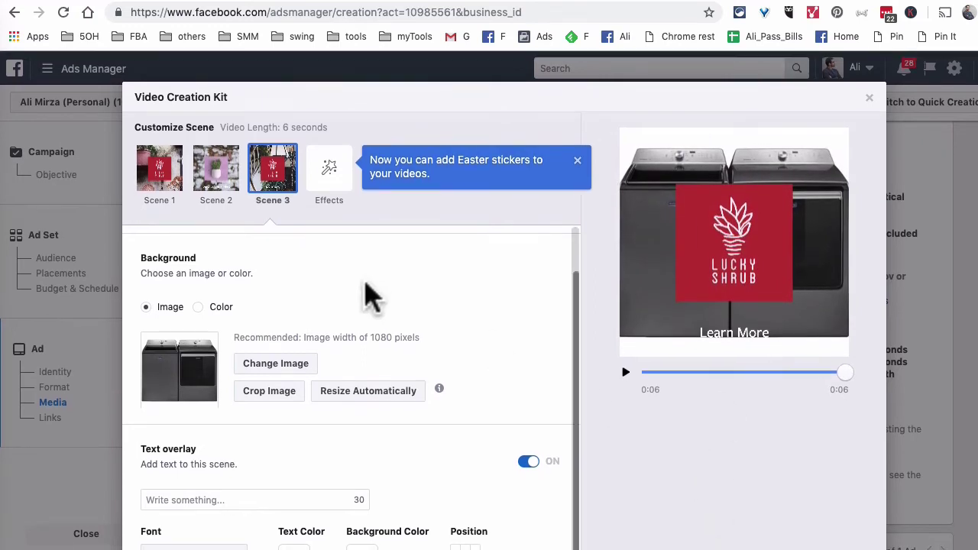
pyautogui.click(159, 180)
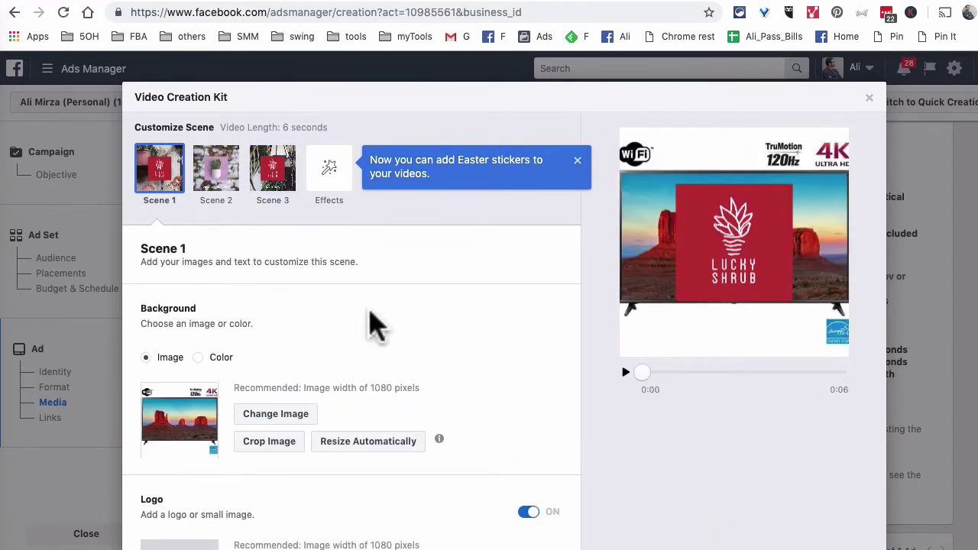
pyautogui.scroll(-2, 372, 323)
pyautogui.scroll(-1, 352, 344)
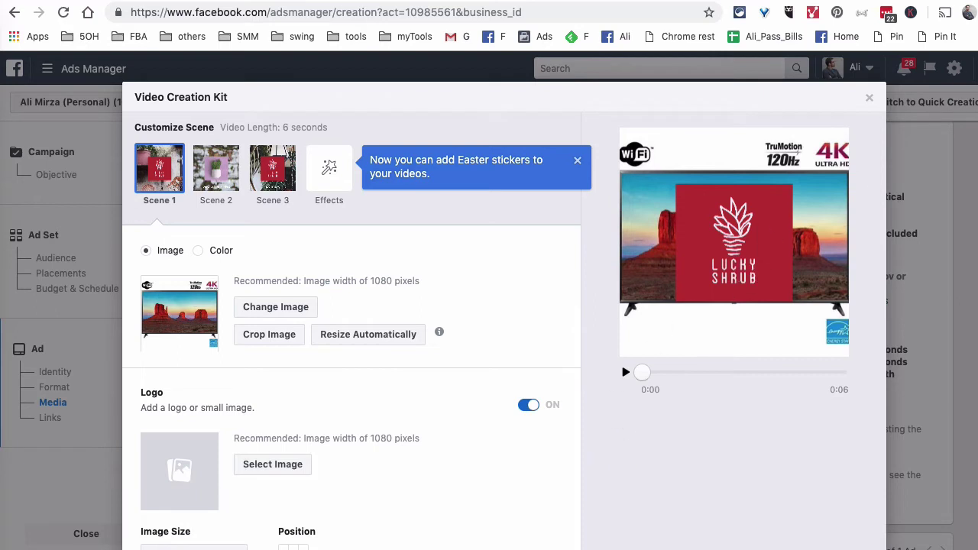
# Zoom Chrome out to 90% and try the Large logo size, leaving it at Medium.
pyautogui.click(977, 12)
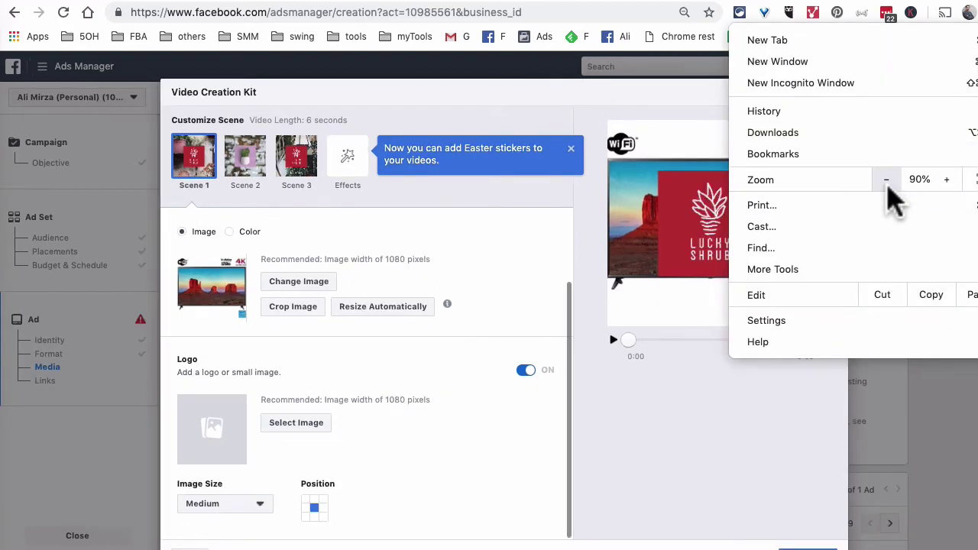
pyautogui.click(574, 292)
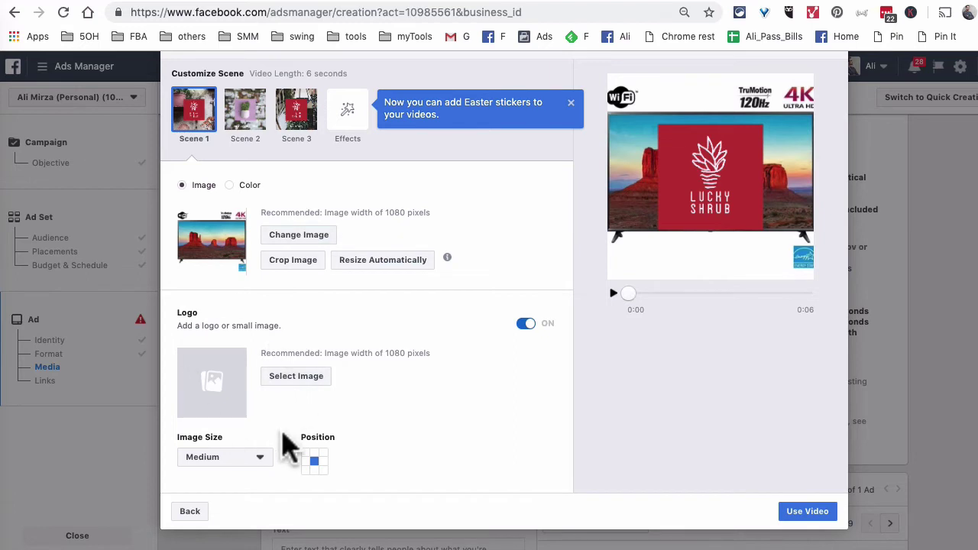
pyautogui.click(259, 461)
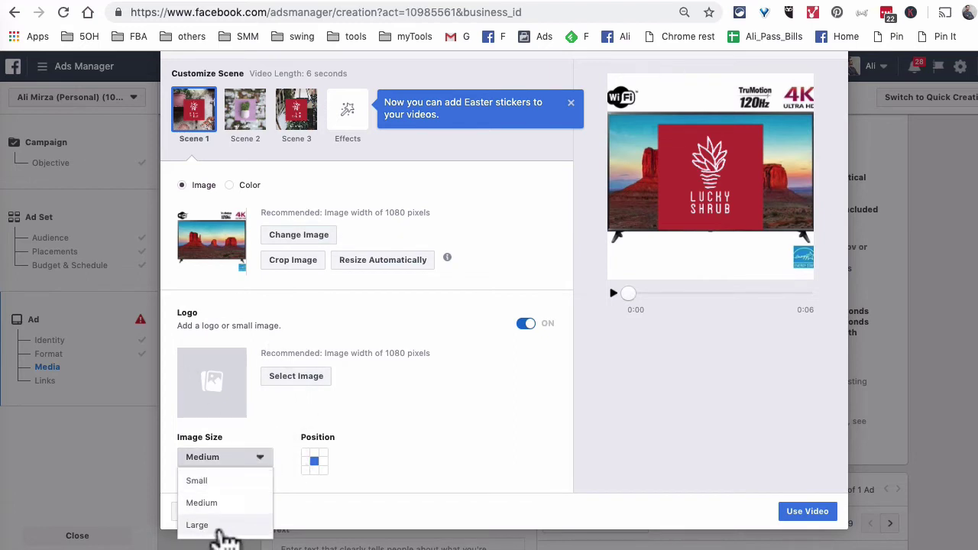
pyautogui.click(221, 533)
pyautogui.click(259, 467)
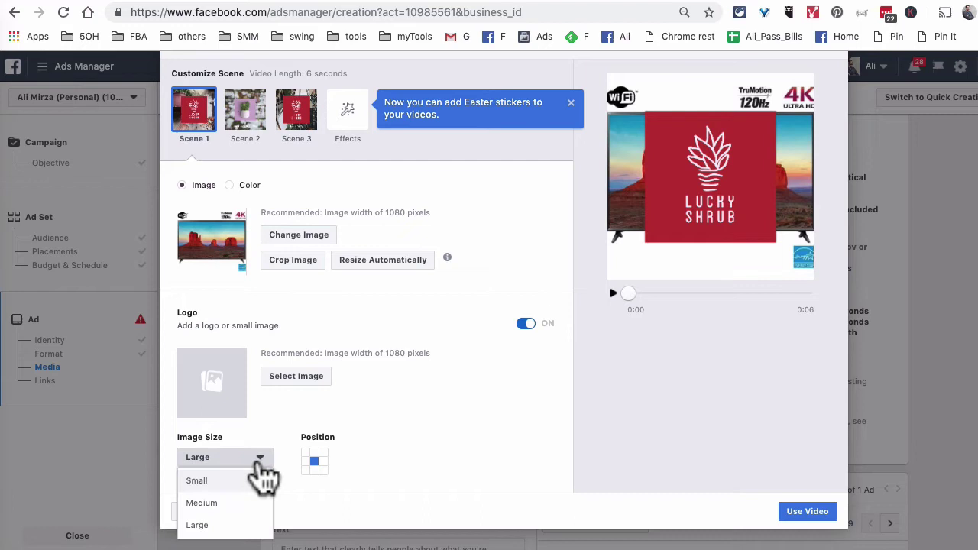
pyautogui.click(229, 503)
# Switch Scene 1's Logo toggle off to remove the Lucky Shrub placeholder.
pyautogui.scroll(3, 488, 458)
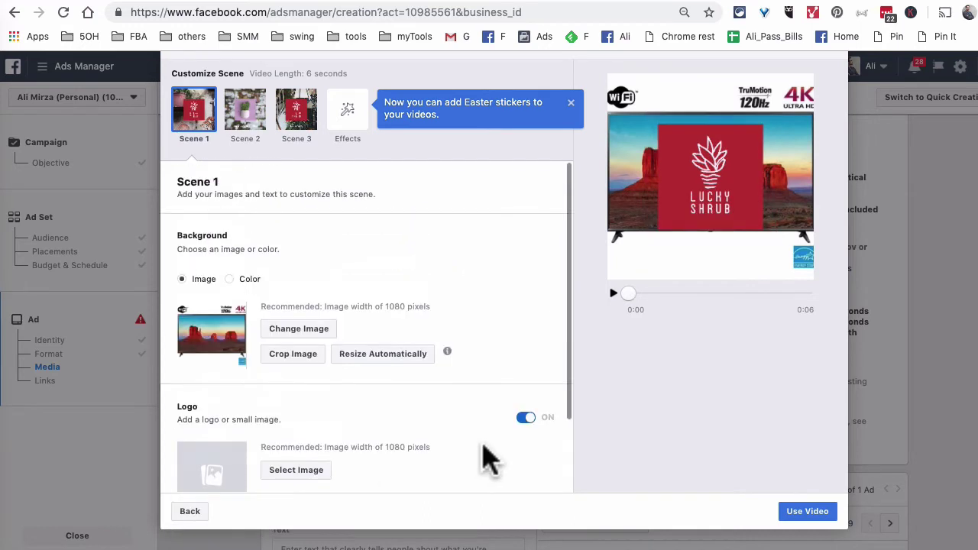
pyautogui.scroll(-3, 488, 459)
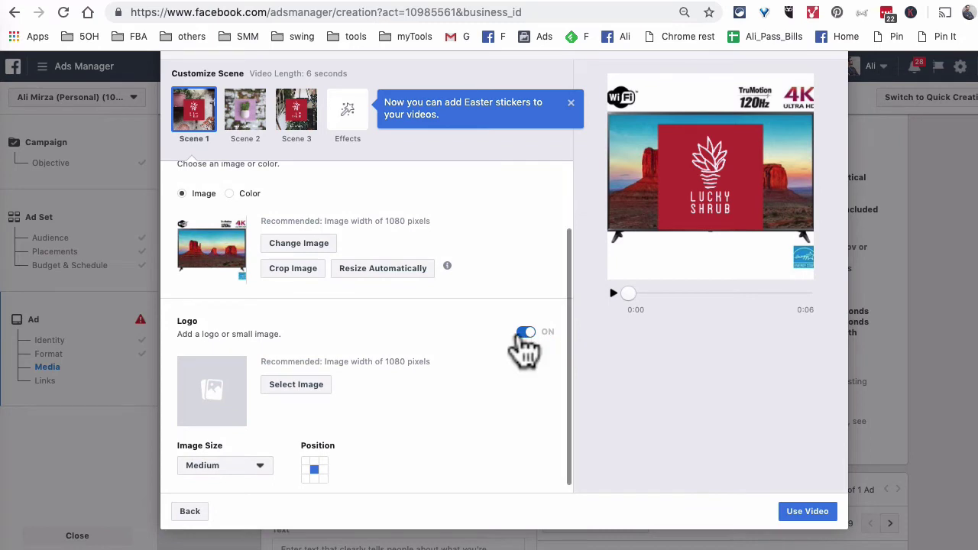
pyautogui.click(525, 334)
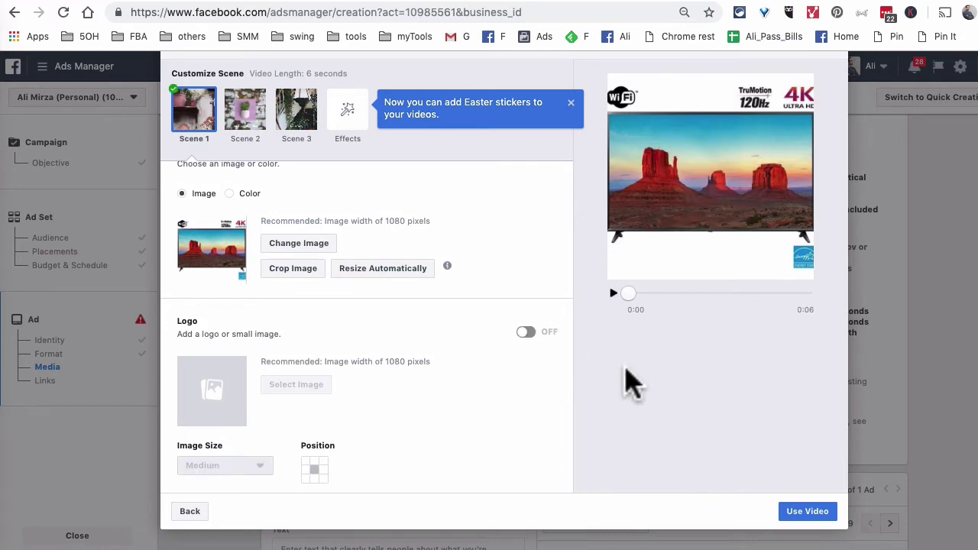
# Select Scene 2 and turn its Image toggle off to drop the cactus.
pyautogui.scroll(3, 460, 392)
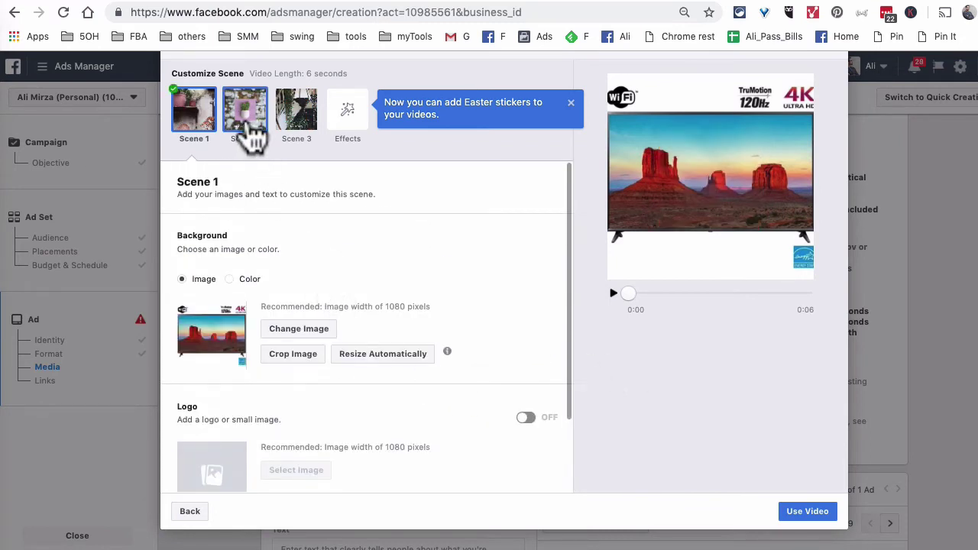
pyautogui.click(250, 129)
pyautogui.scroll(-3, 367, 264)
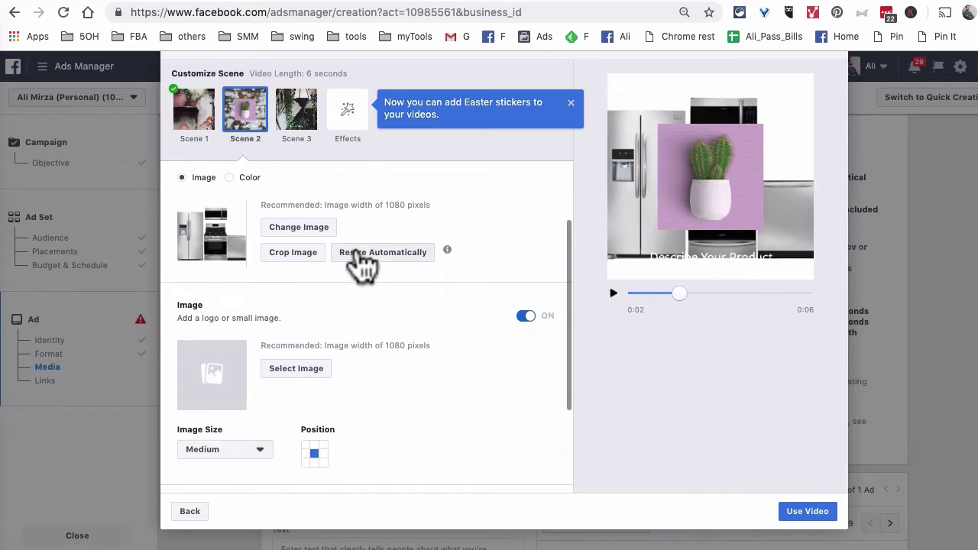
pyautogui.scroll(-3, 419, 350)
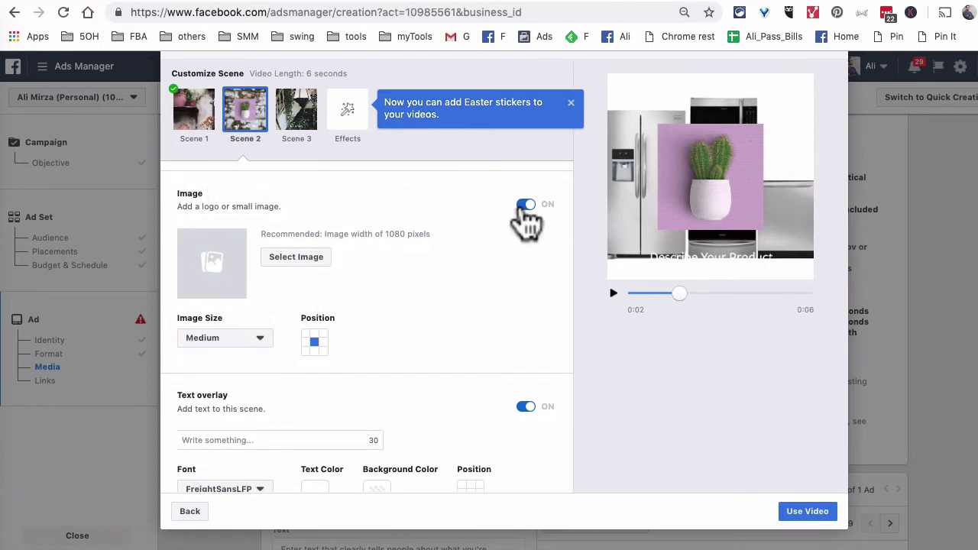
pyautogui.click(525, 204)
# Set the 'Best For Less' caption position to the centre grid cell.
pyautogui.scroll(-1, 428, 336)
pyautogui.write('Best For Less')
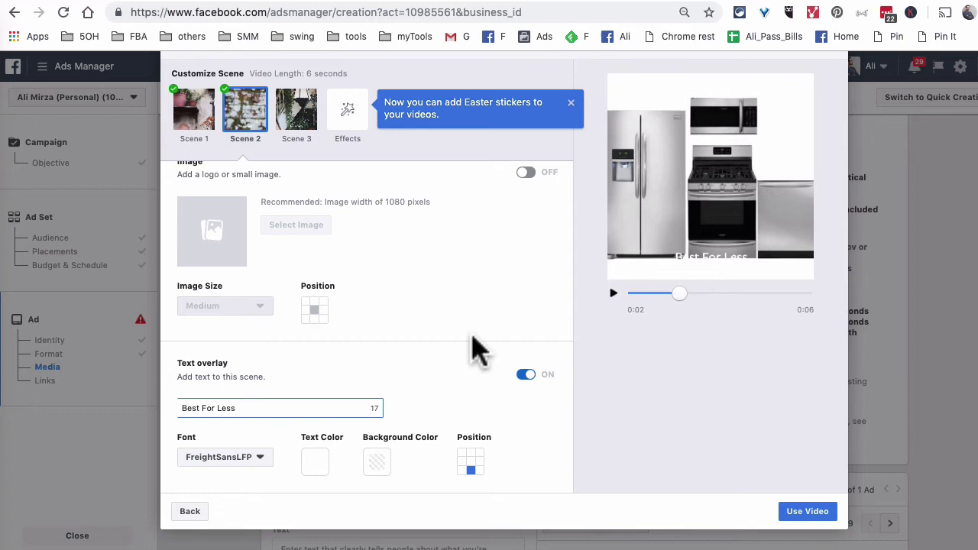
pyautogui.click(471, 375)
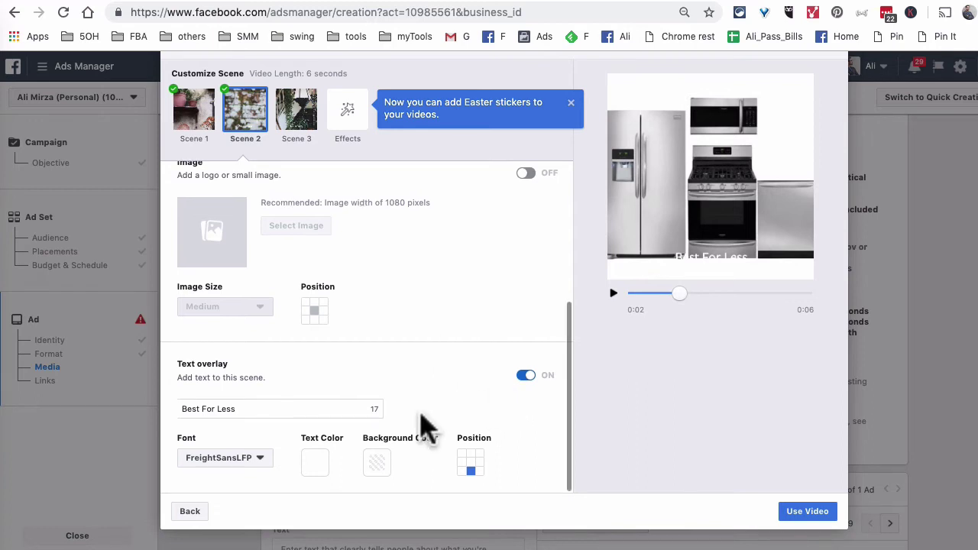
pyautogui.click(470, 461)
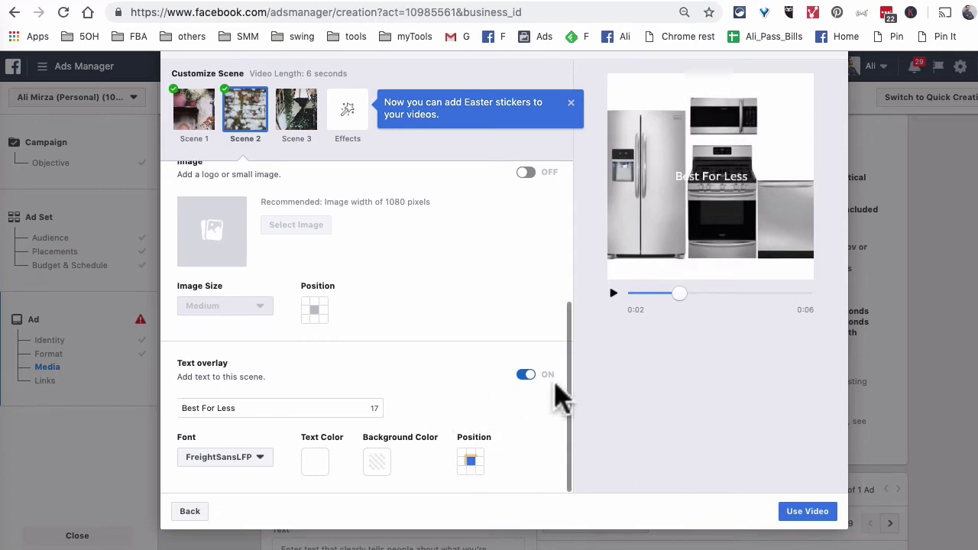
pyautogui.scroll(5, 484, 463)
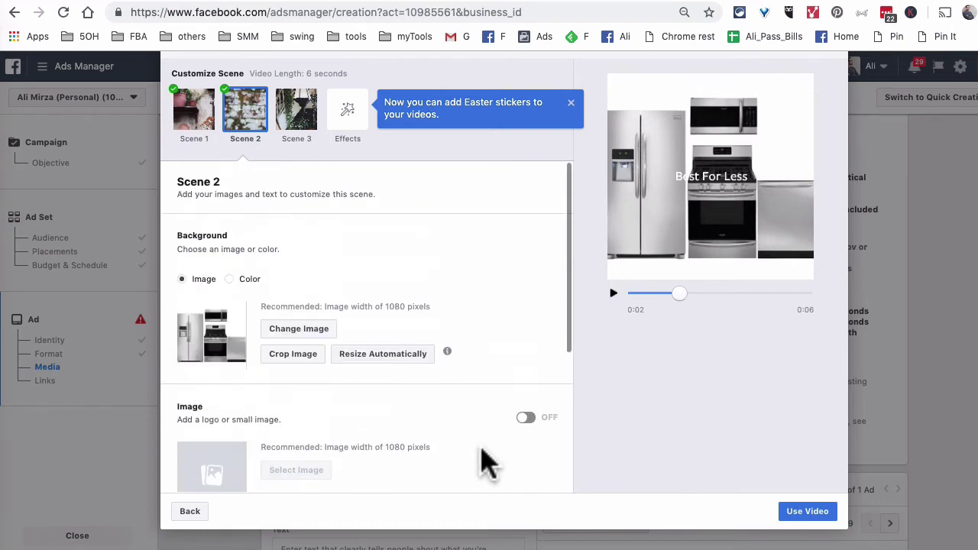
# Give Scene 3 the caption '40% off on all products' positioned in the centre grid cell.
pyautogui.click(300, 127)
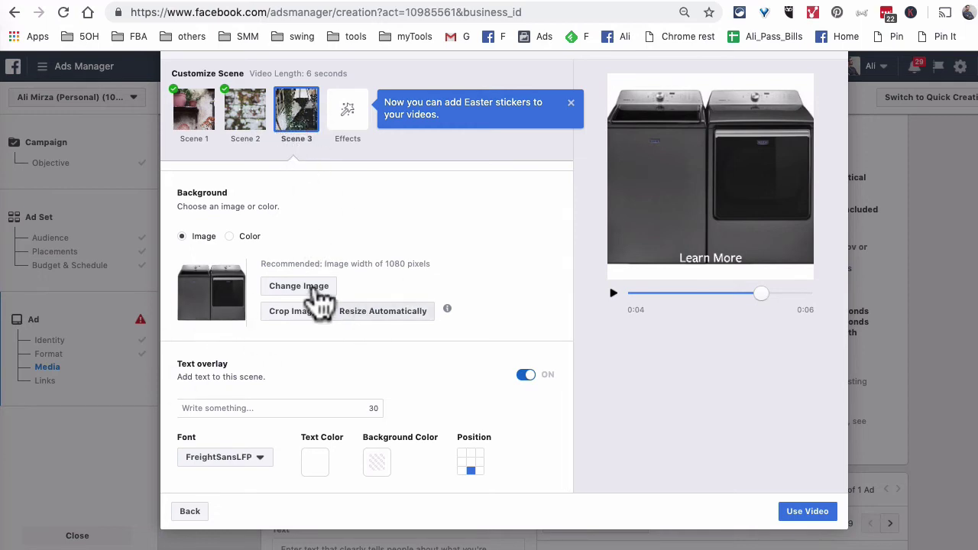
pyautogui.click(280, 405)
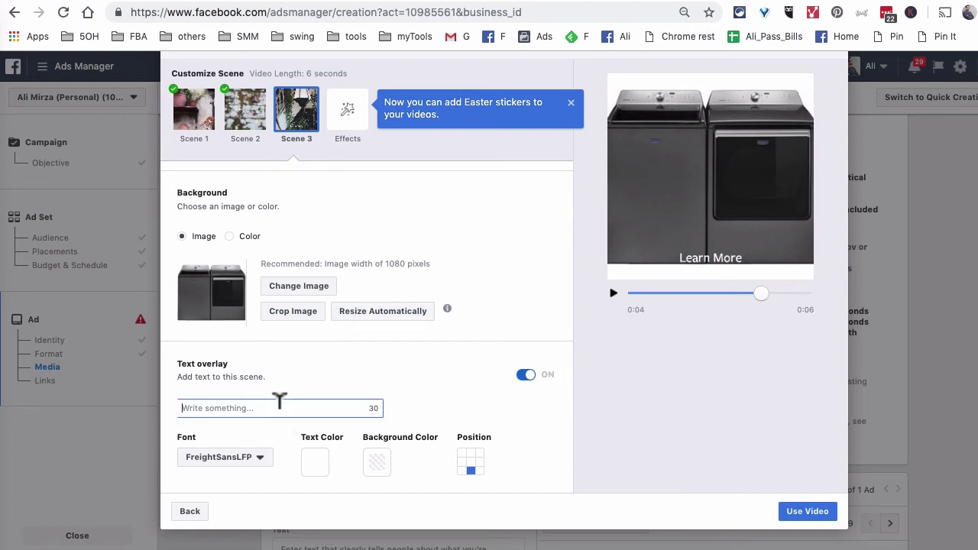
pyautogui.write('40')
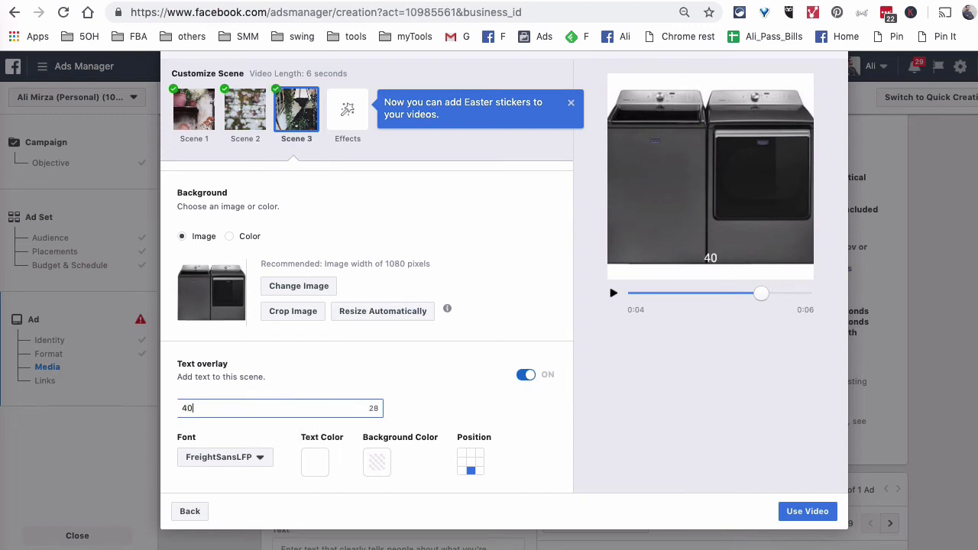
pyautogui.write('% off ')
pyautogui.write('on all prod')
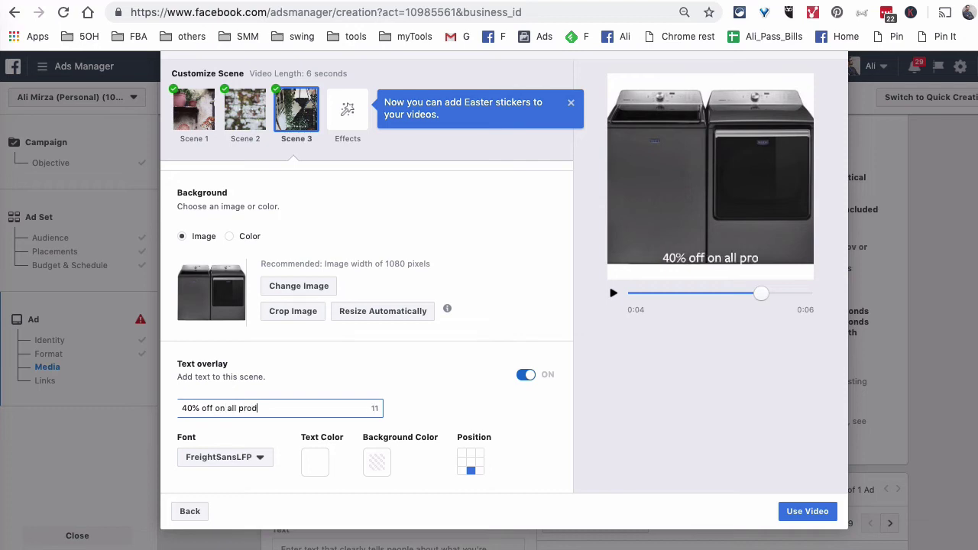
pyautogui.write('ucts')
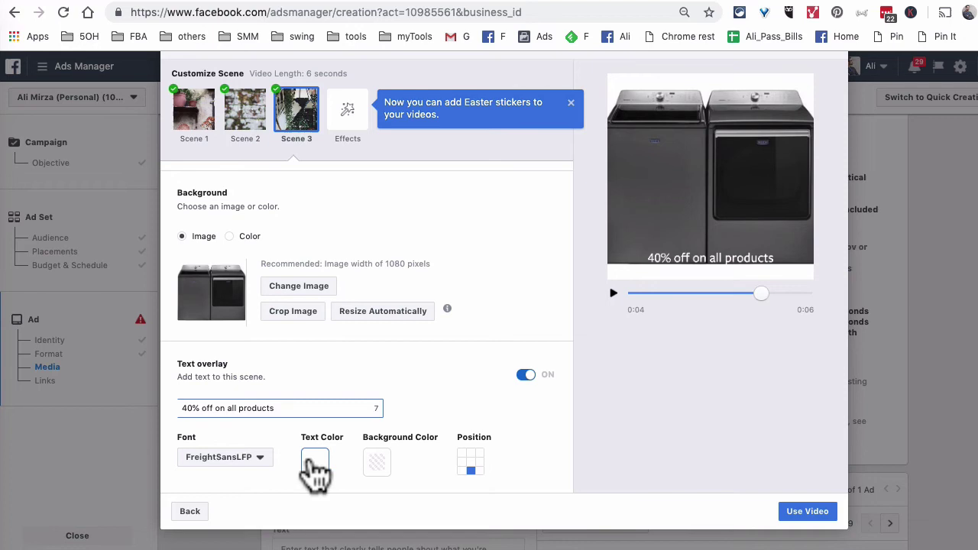
pyautogui.click(469, 462)
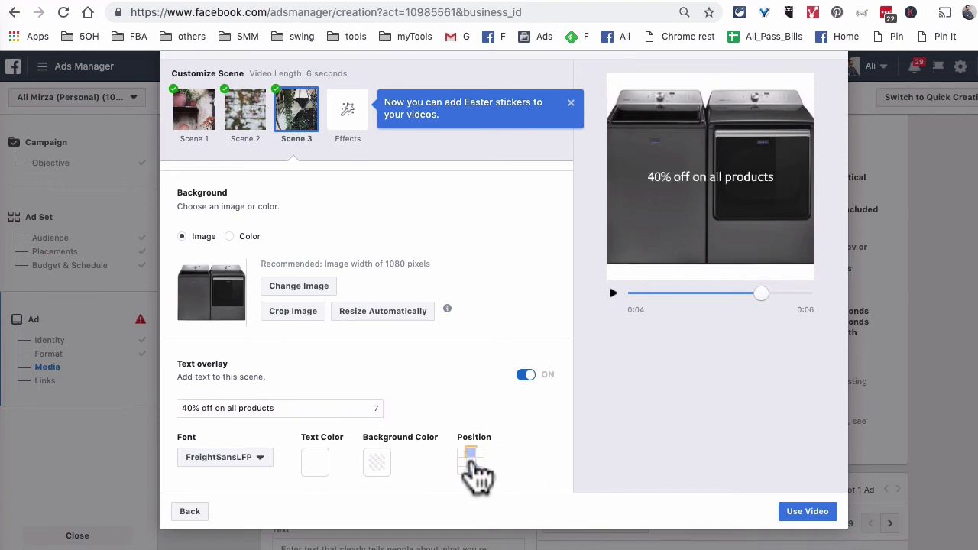
pyautogui.click(471, 453)
pyautogui.click(470, 462)
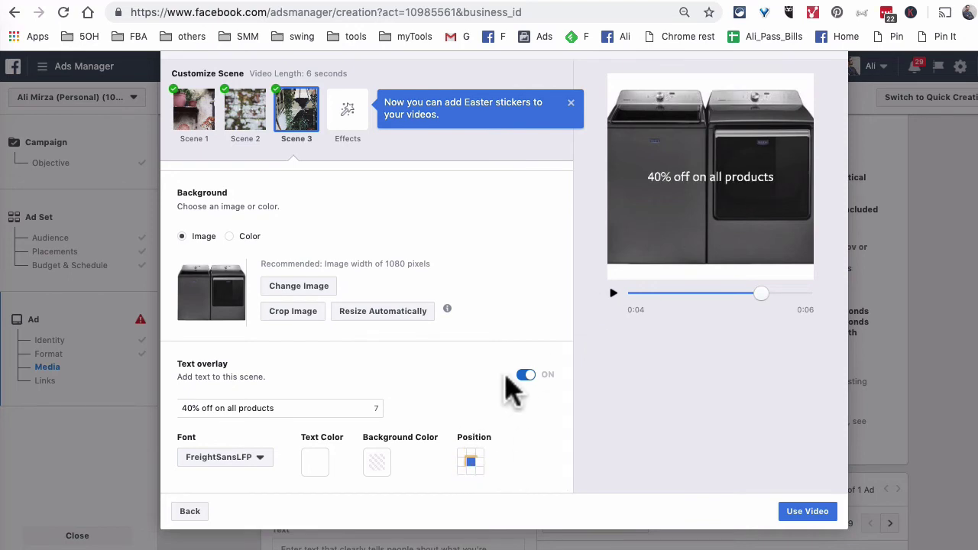
# Play the ad preview and replay it from the beginning.
pyautogui.scroll(2, 710, 404)
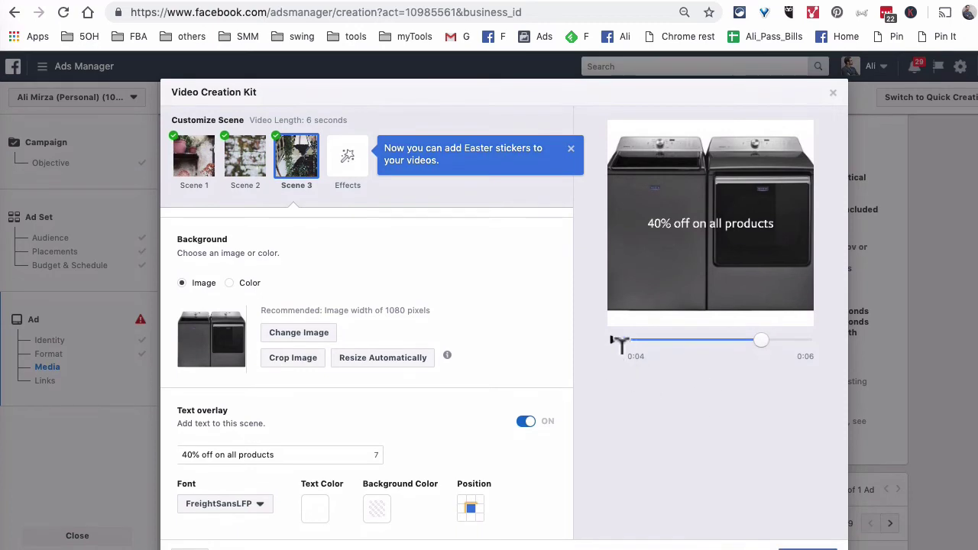
pyautogui.click(616, 341)
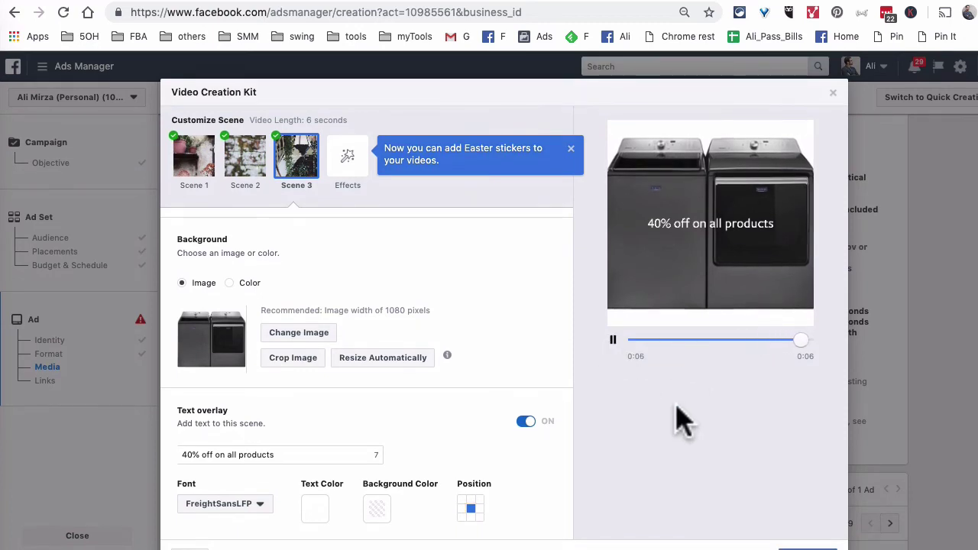
pyautogui.click(614, 340)
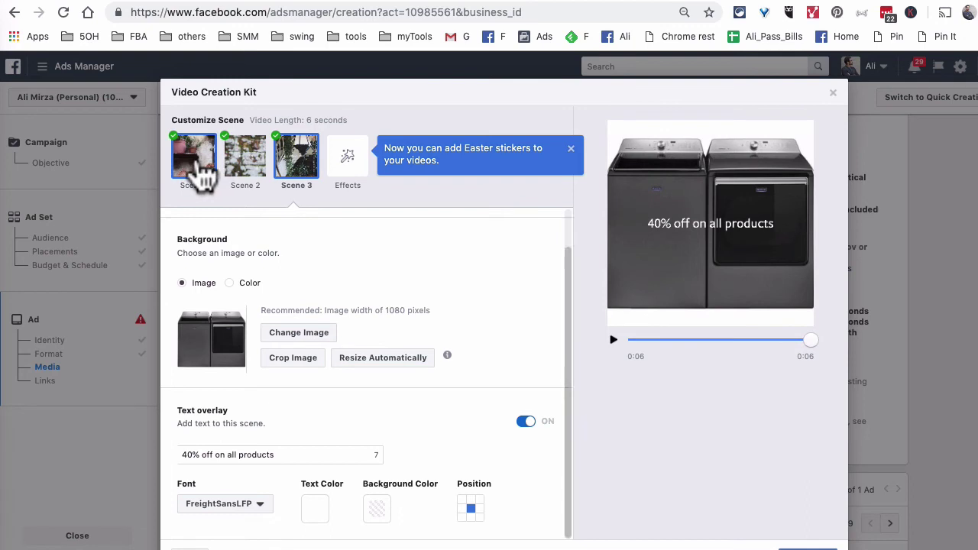
# Return to Scene 1 and confirm its Logo toggle is off.
pyautogui.click(193, 159)
pyautogui.scroll(-2, 397, 400)
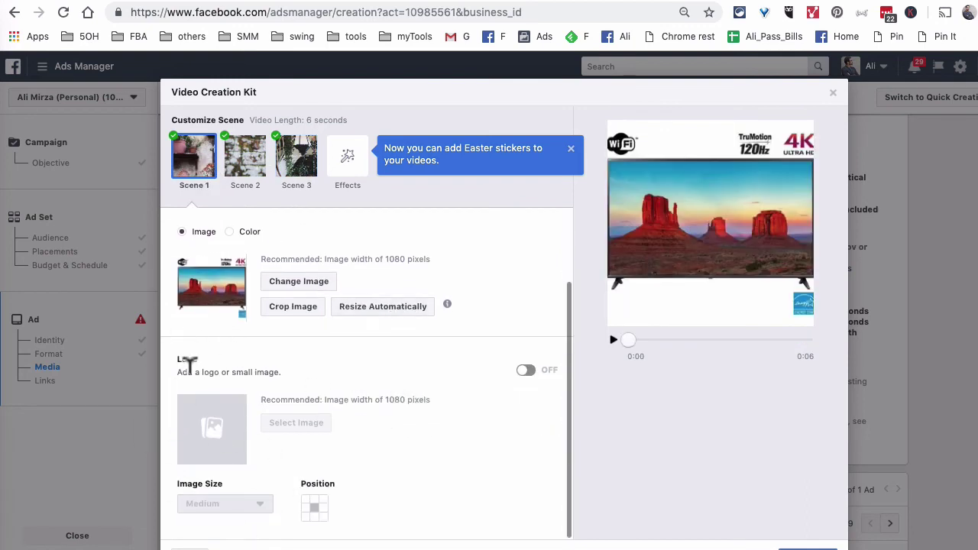
pyautogui.moveTo(222, 372); pyautogui.dragTo(281, 372)
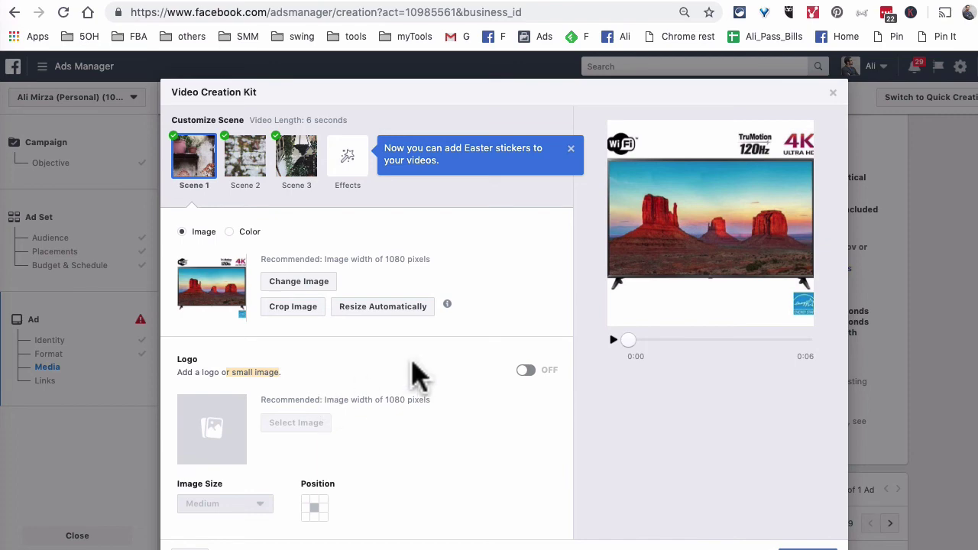
pyautogui.scroll(-2, 504, 367)
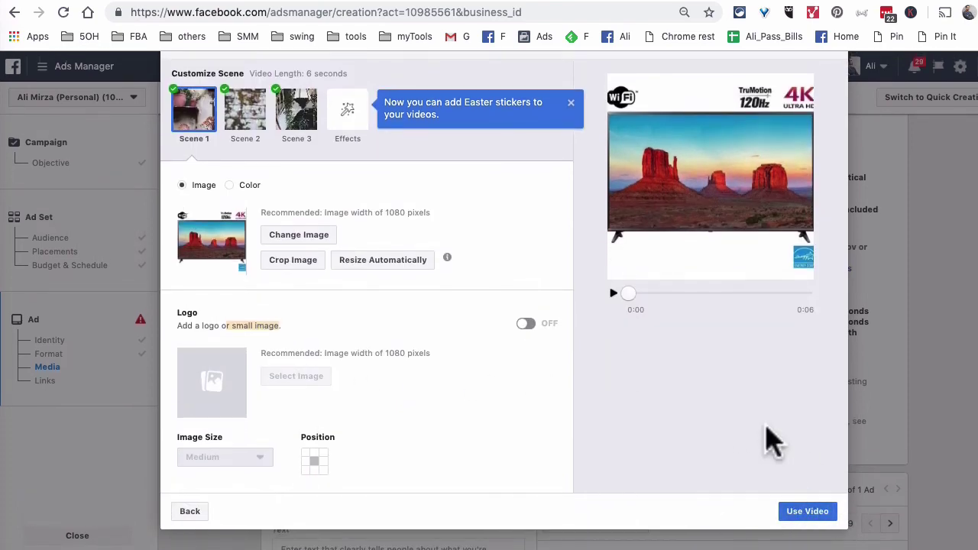
pyautogui.scroll(2, 753, 433)
pyautogui.scroll(-2, 761, 436)
# Use the three-scene video in the ad and let it process.
pyautogui.click(807, 511)
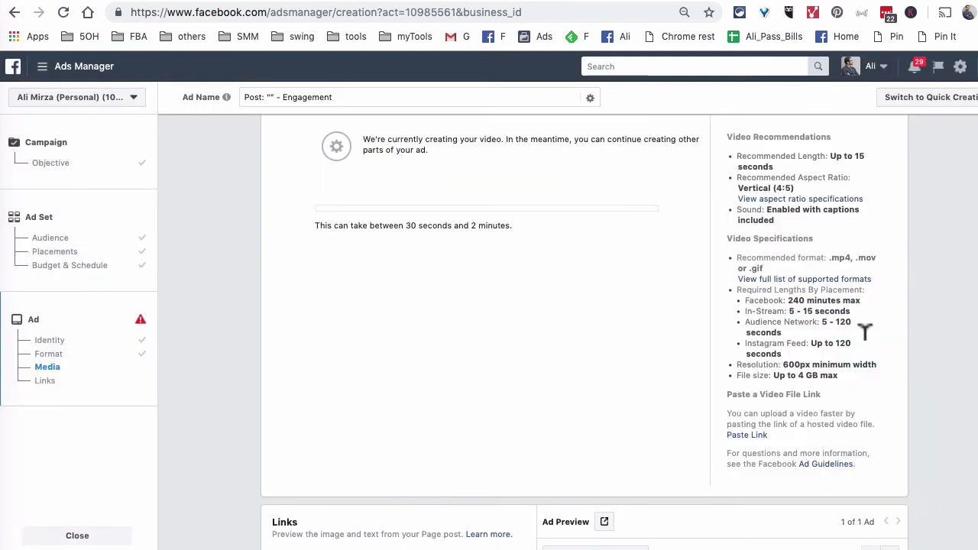